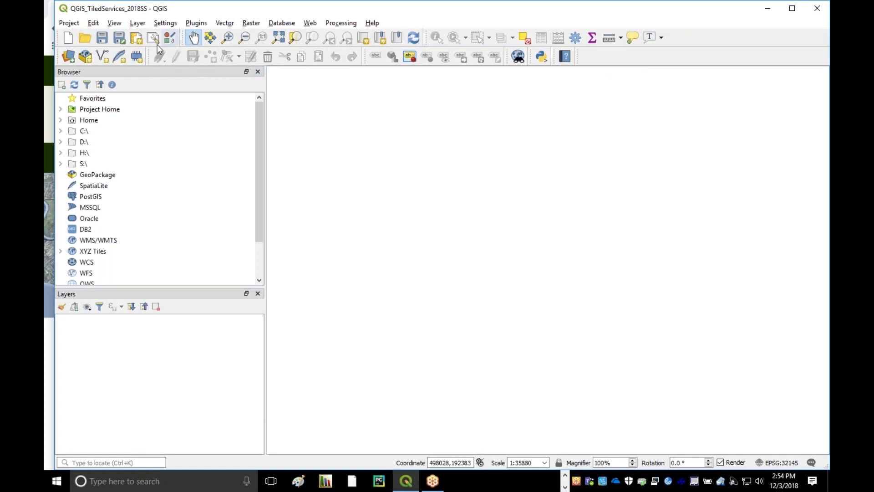
# Step: Start a new WMS/WMTS connection in the data source manager and name it "VT Best of Color - SP"
pyautogui.click(137, 23)
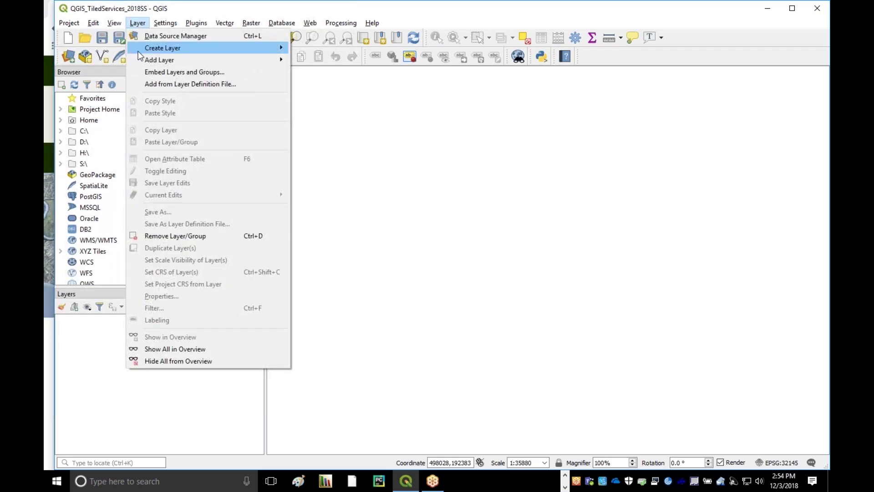
pyautogui.moveTo(145, 61)
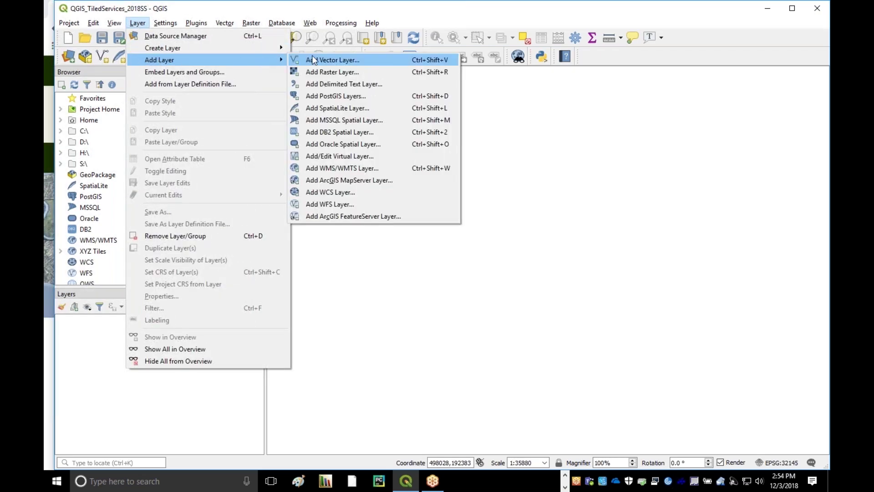
pyautogui.click(301, 167)
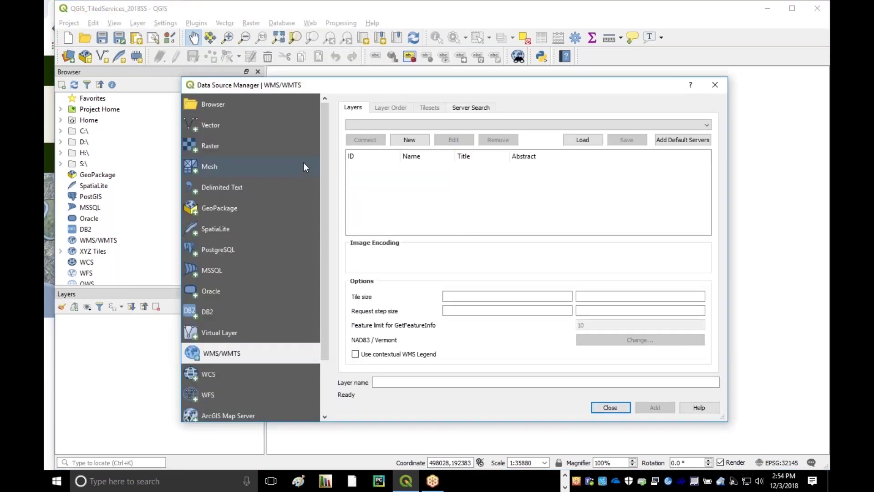
pyautogui.moveTo(446, 86); pyautogui.dragTo(455, 79)
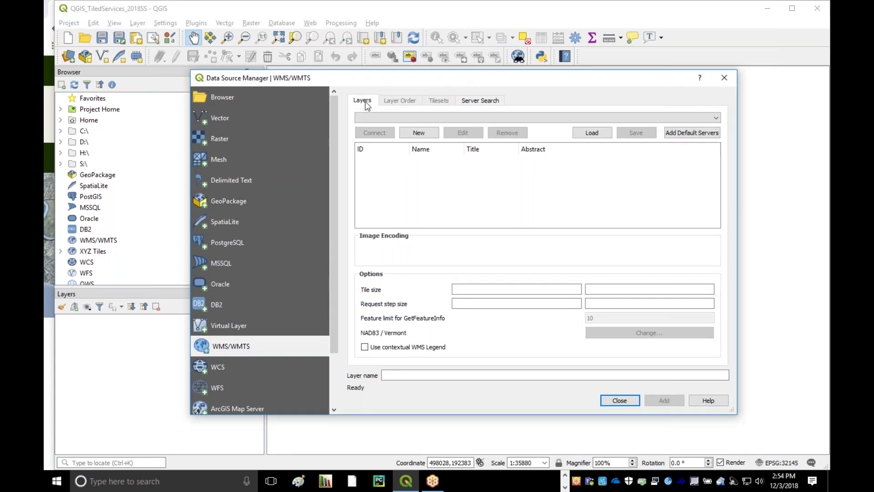
pyautogui.click(416, 133)
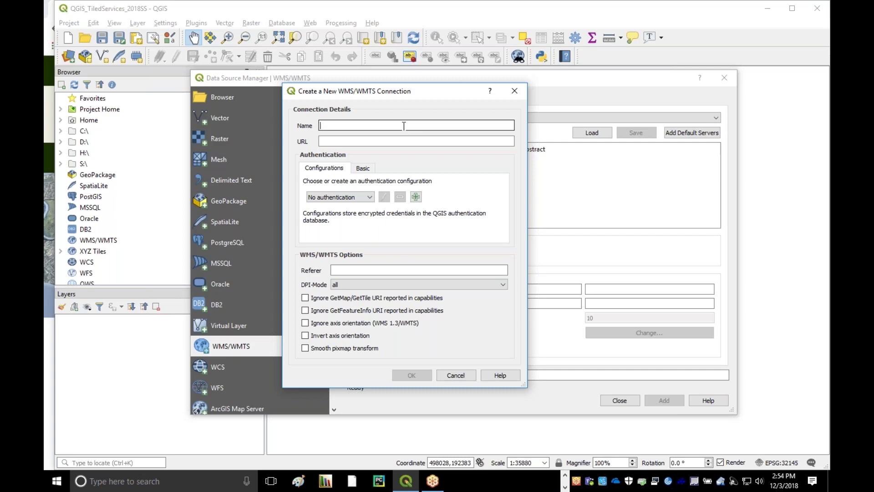
pyautogui.write('VT Best of Color - SP')
pyautogui.click(392, 143)
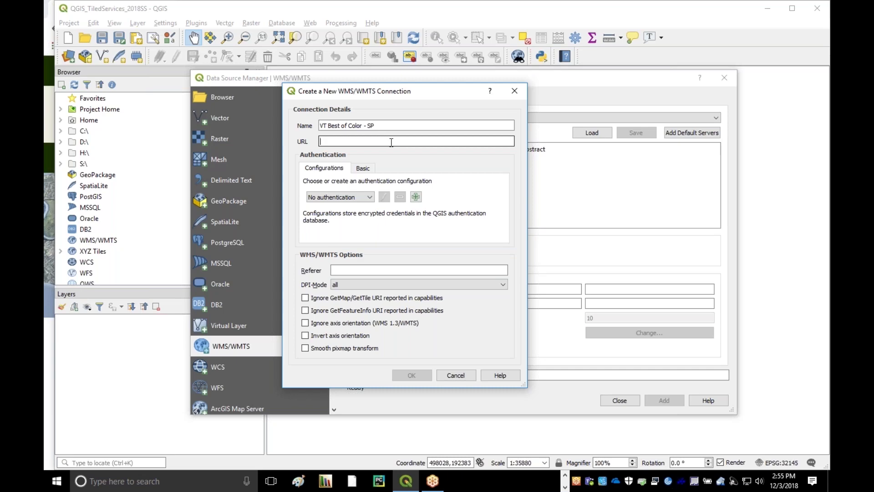
# Step: Switch to the browser, search the Vermont Open Geodata Portal for "best of" and open the Best of Color State Plane image service page
pyautogui.hotkey('alt', 'Tab')
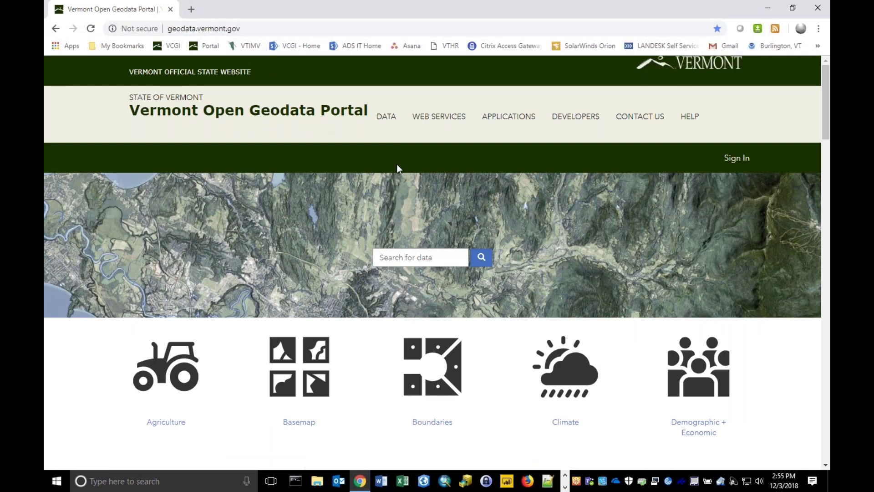
pyautogui.click(412, 257)
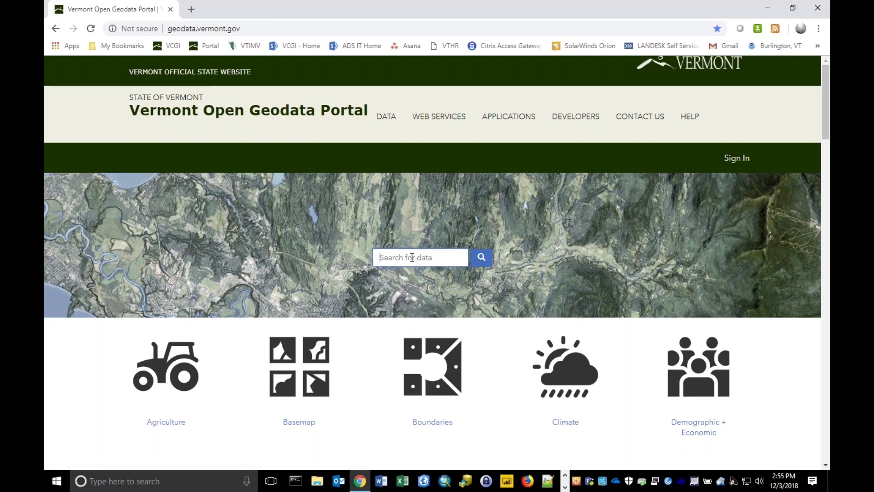
pyautogui.write('i')
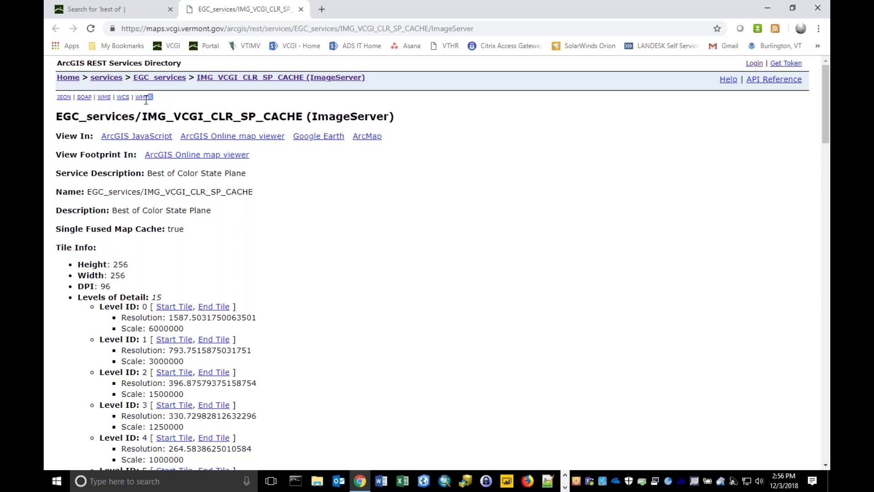
# Step: Copy the WMTS link address from the image service page, enter it as the QGIS connection's URL and save the connection
pyautogui.moveTo(146, 101); pyautogui.dragTo(135, 99)
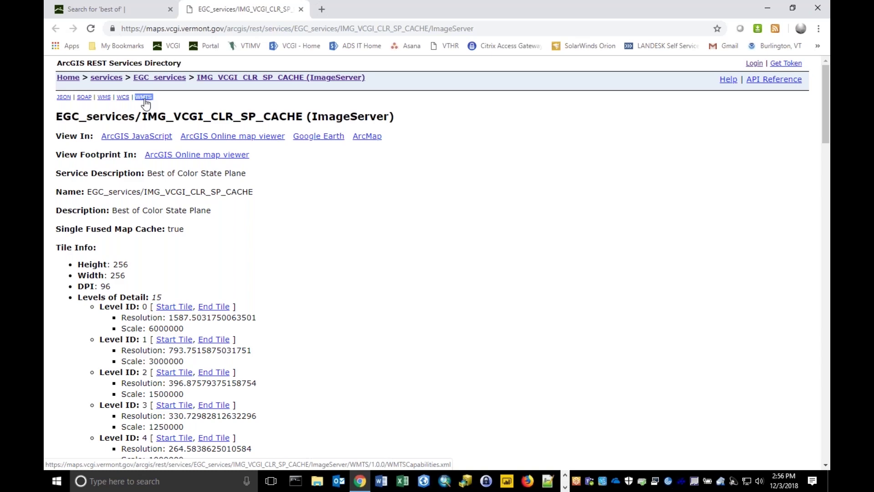
pyautogui.rightClick(146, 104)
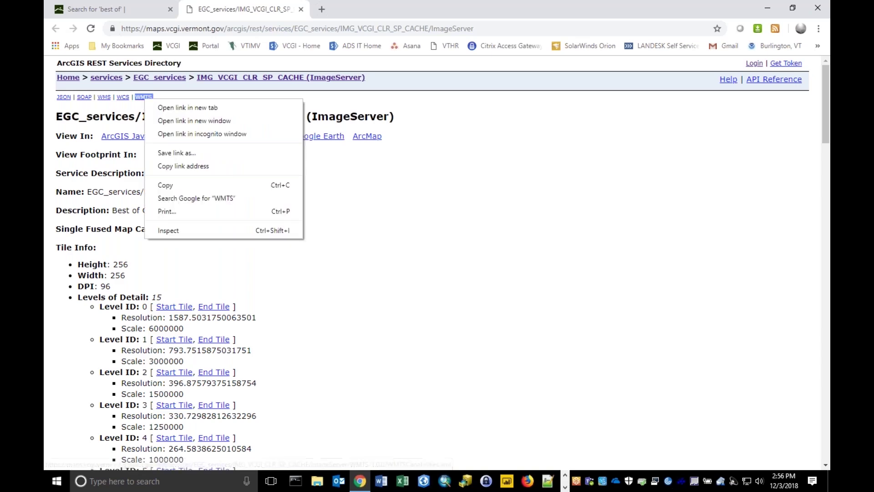
pyautogui.click(178, 166)
pyautogui.hotkey('alt', 'Tab')
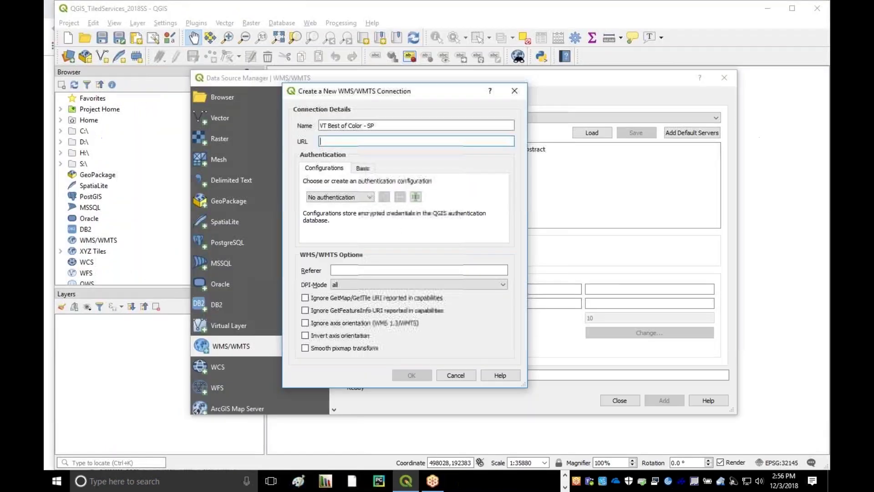
pyautogui.click(355, 145)
pyautogui.hotkey('ctrl', 'v')
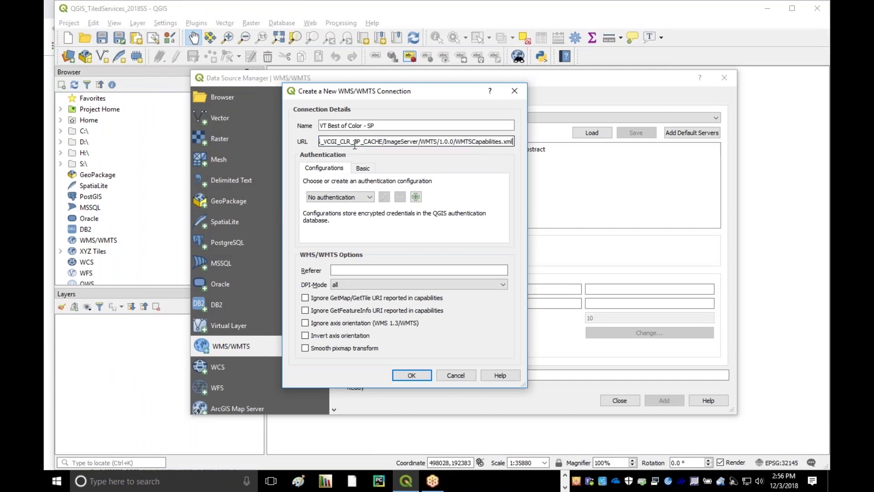
pyautogui.click(416, 378)
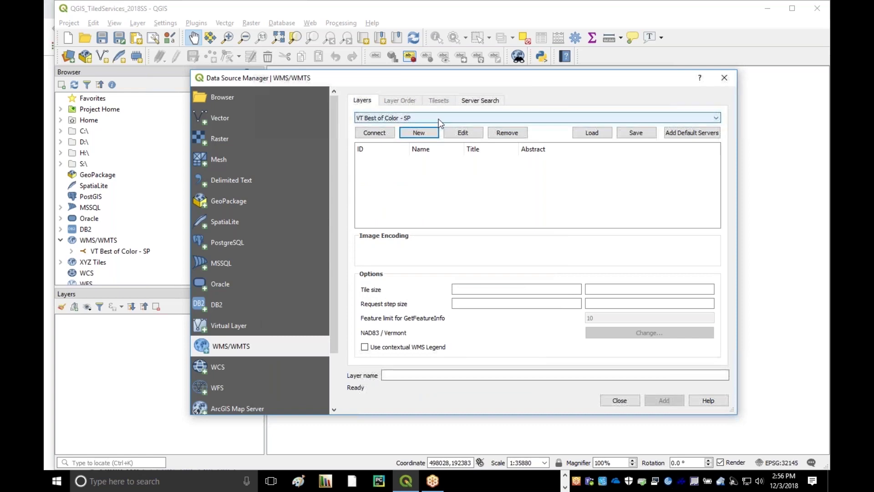
# Step: Connect to VT Best of Color - SP and add its EGC_services_IMG_VCGI_CLR_SP_CACHE tileset to the map
pyautogui.click(423, 118)
pyautogui.click(422, 119)
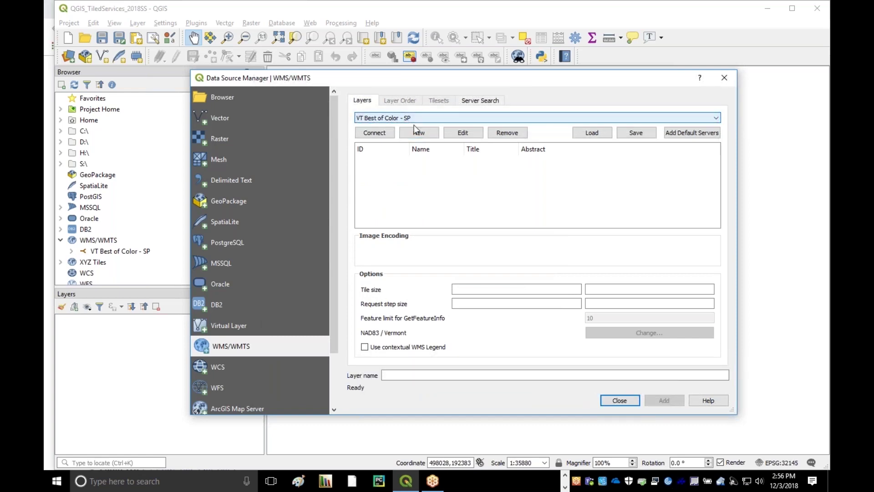
pyautogui.click(375, 133)
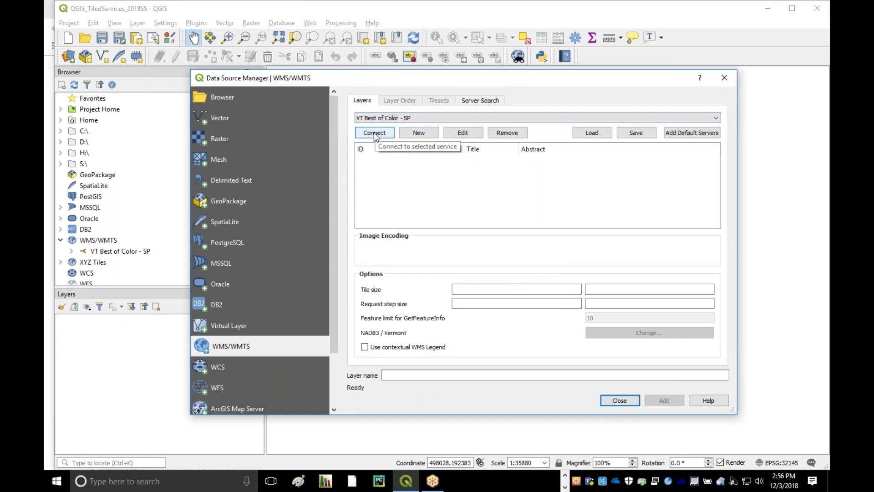
pyautogui.click(442, 131)
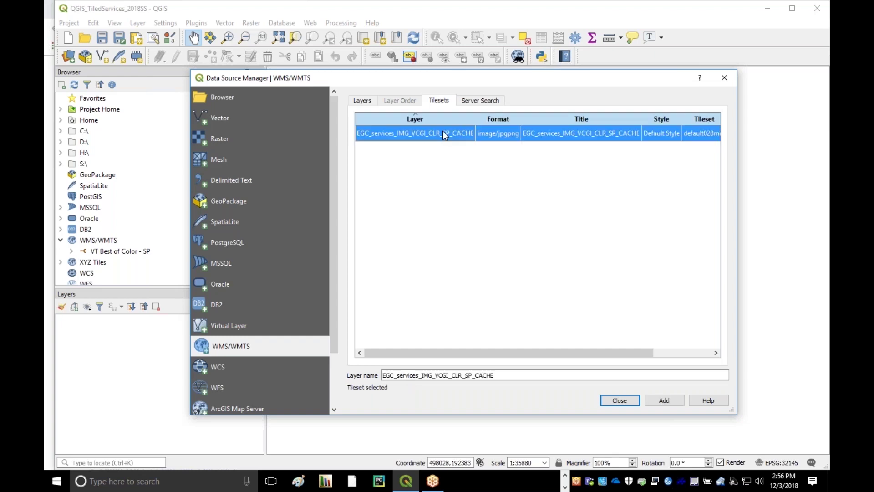
pyautogui.click(664, 400)
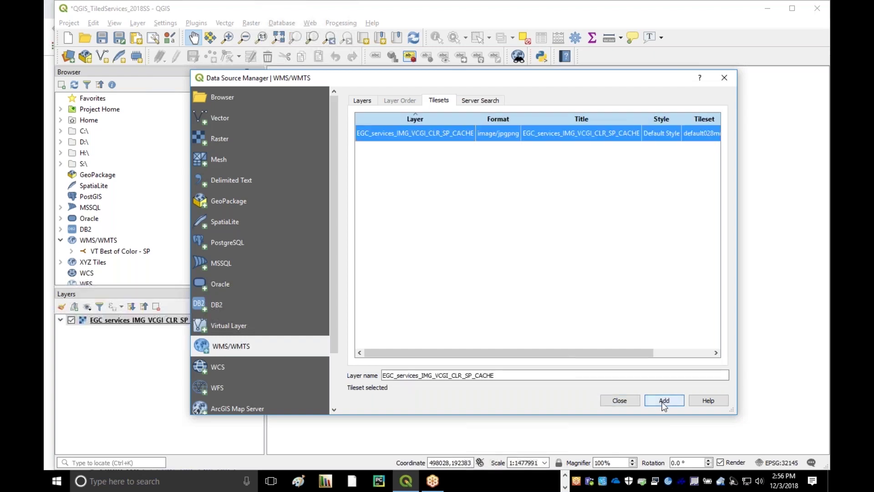
pyautogui.click(624, 400)
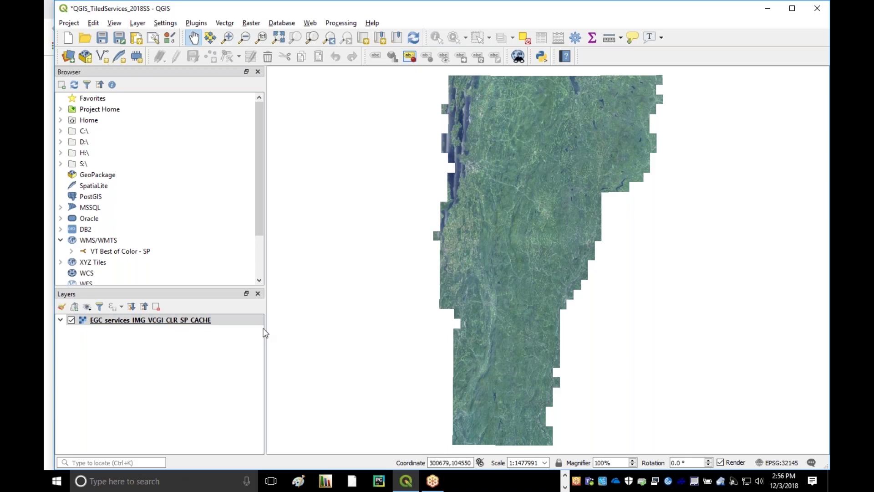
# Step: Set the project's coordinate reference system from the EGC_services_IMG_VCGI_CLR_SP_CACHE layer
pyautogui.moveTo(182, 321)
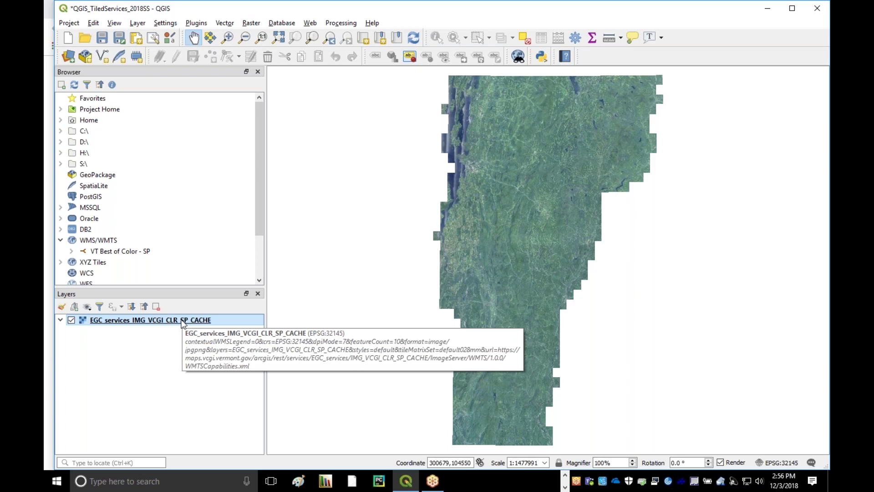
pyautogui.rightClick(183, 323)
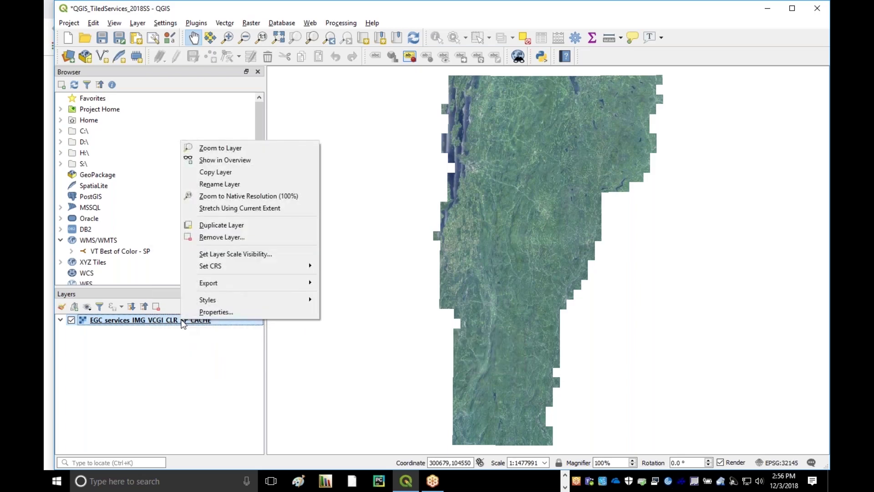
pyautogui.moveTo(248, 264)
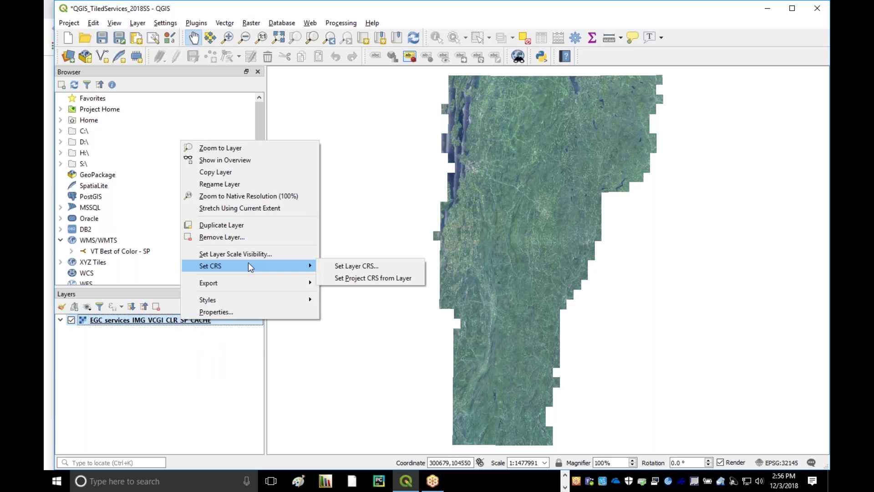
pyautogui.click(348, 277)
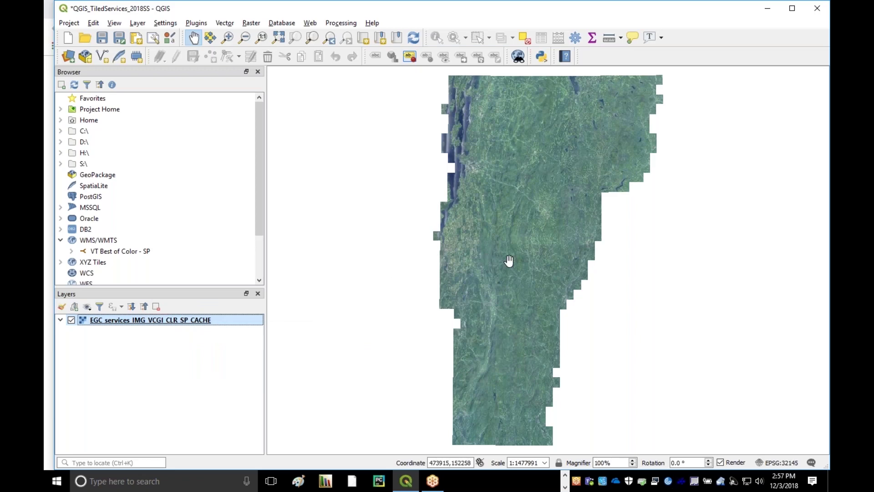
# Step: Examine the imagery at scales 1:10000 and 1:100000, and return to the full extent
pyautogui.click(544, 463)
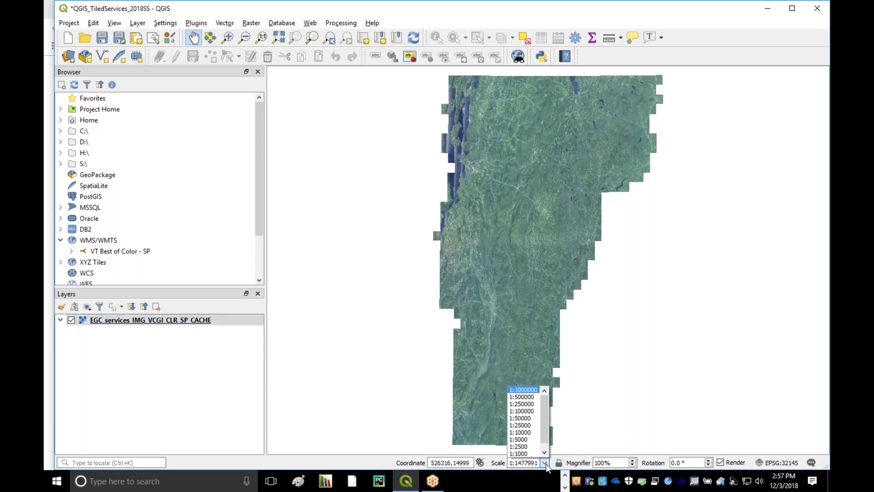
pyautogui.click(529, 433)
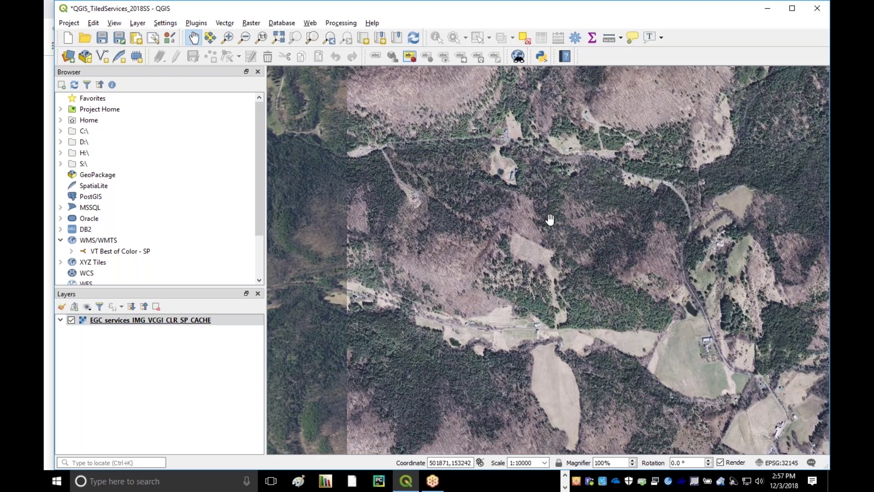
pyautogui.moveTo(625, 271); pyautogui.dragTo(554, 333)
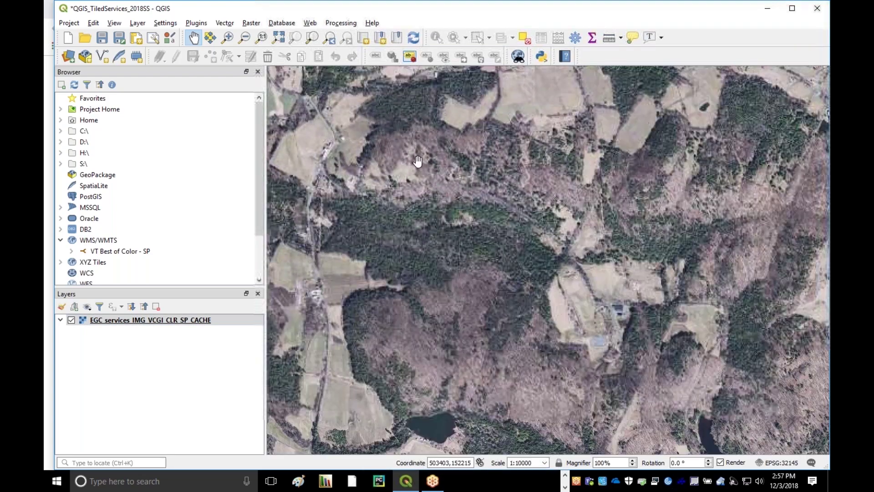
pyautogui.click(543, 462)
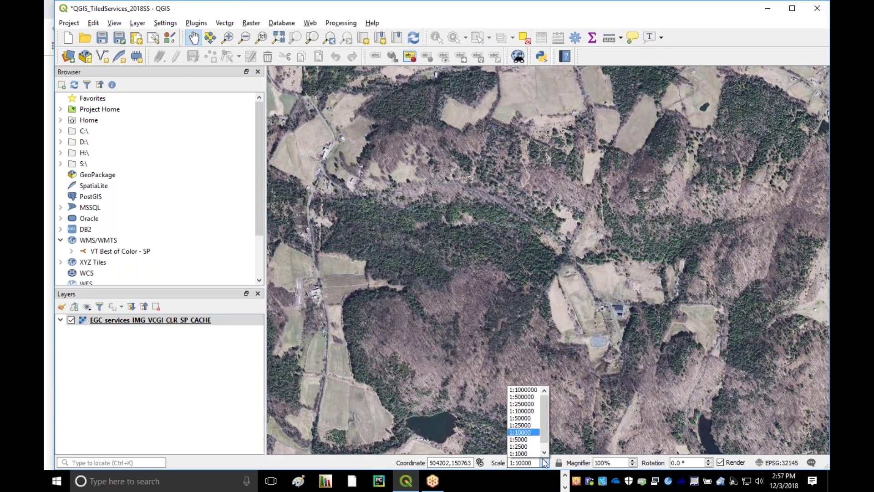
pyautogui.click(522, 410)
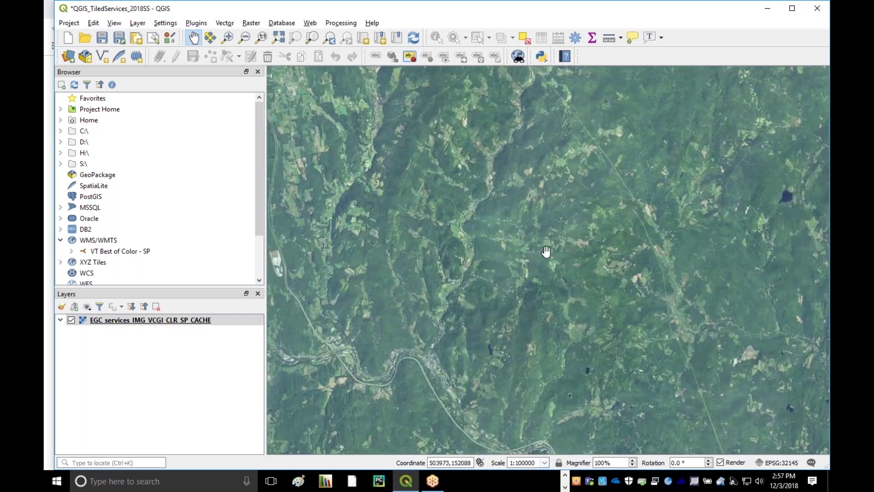
pyautogui.moveTo(531, 243); pyautogui.dragTo(531, 405)
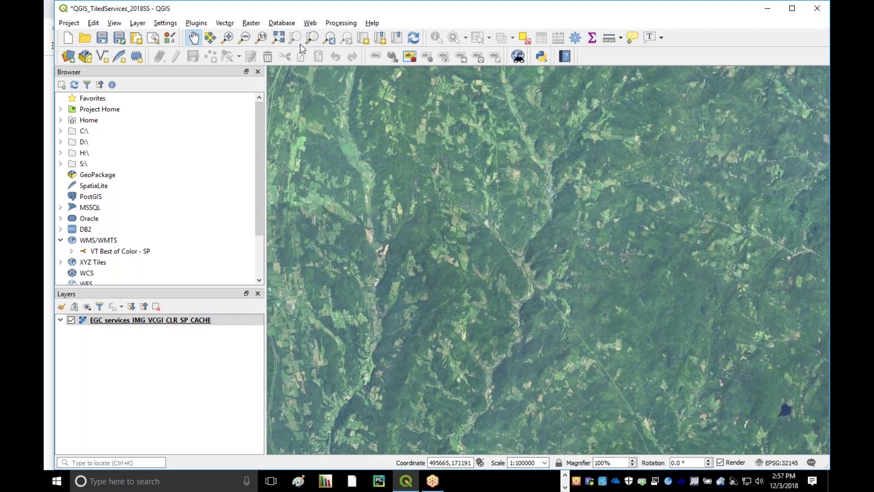
pyautogui.click(278, 37)
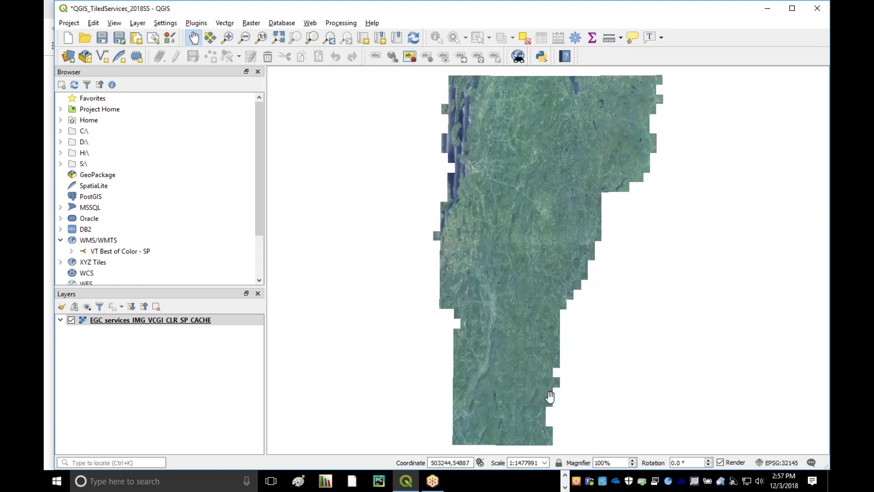
# Step: Examine the imagery's detail at scales 1:25000 and 1:5000 across neighbouring areas
pyautogui.click(546, 463)
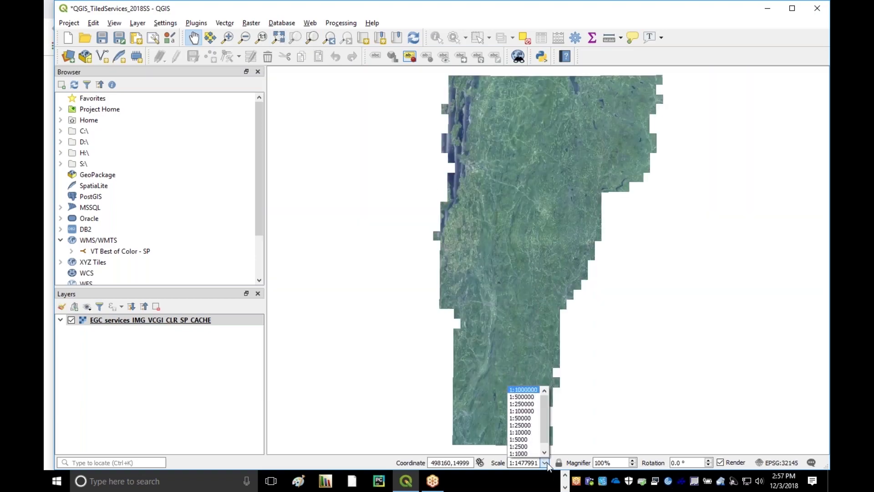
pyautogui.click(531, 425)
pyautogui.moveTo(541, 318); pyautogui.dragTo(425, 234)
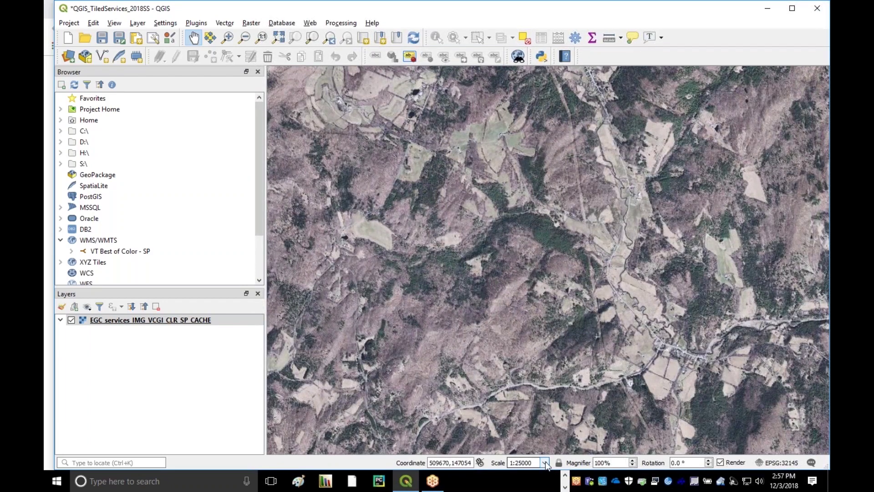
pyautogui.click(546, 461)
pyautogui.click(529, 445)
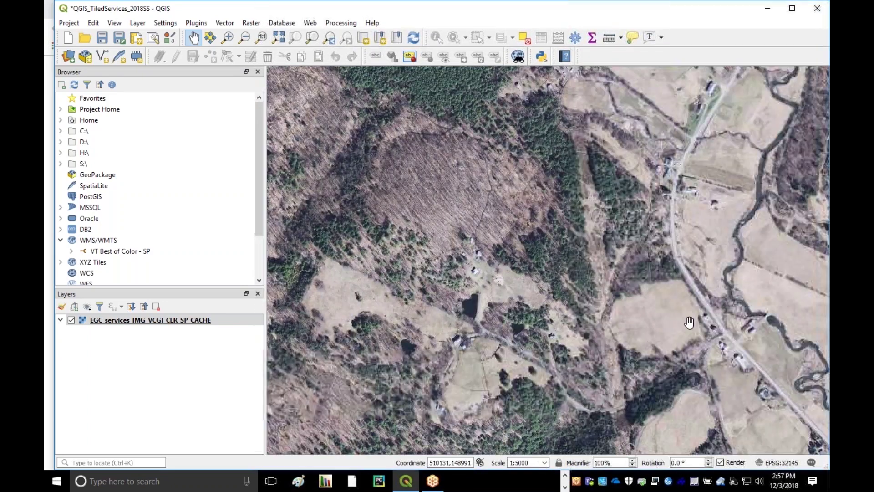
pyautogui.moveTo(687, 322); pyautogui.dragTo(469, 203)
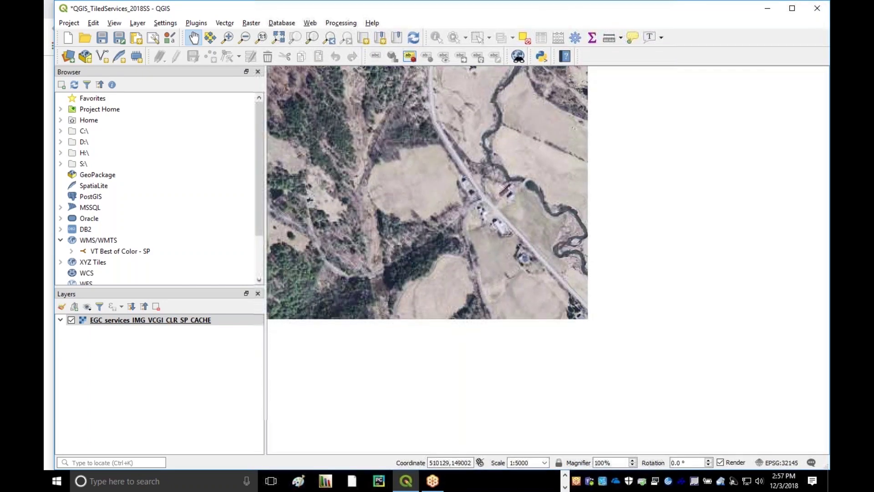
pyautogui.moveTo(683, 318); pyautogui.dragTo(460, 214)
pyautogui.moveTo(547, 319); pyautogui.dragTo(546, 214)
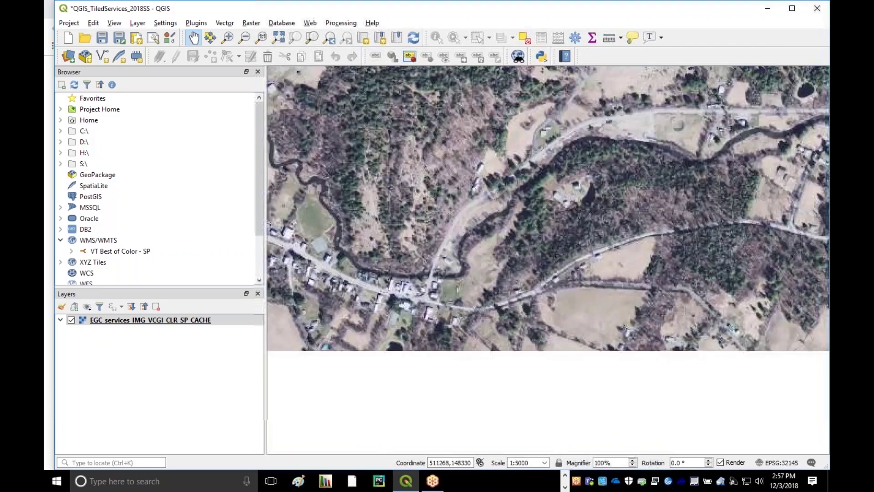
# Step: Examine the color imagery across more areas at scale 1:5000, and return to the full extent
pyautogui.moveTo(492, 432); pyautogui.dragTo(436, 269)
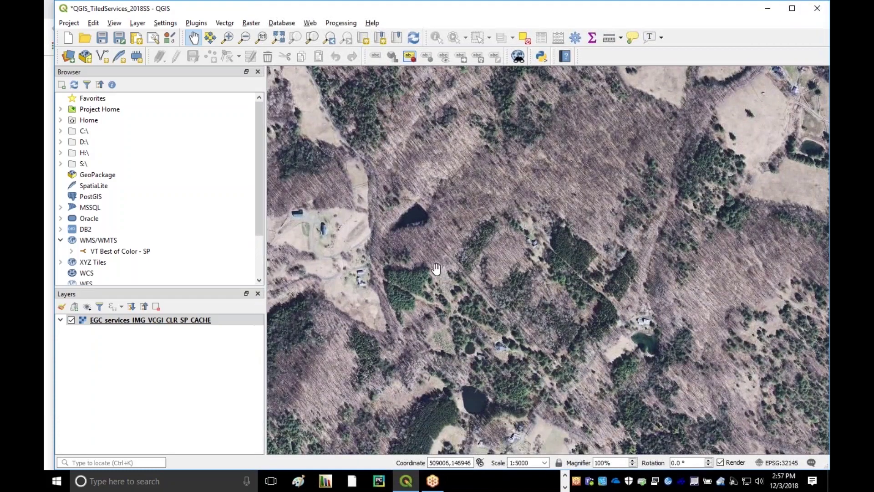
pyautogui.moveTo(370, 182); pyautogui.dragTo(527, 281)
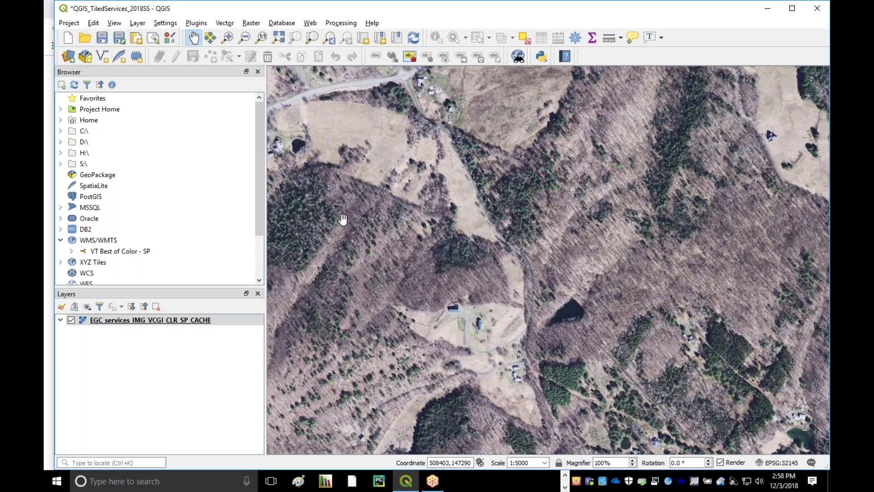
pyautogui.click(279, 38)
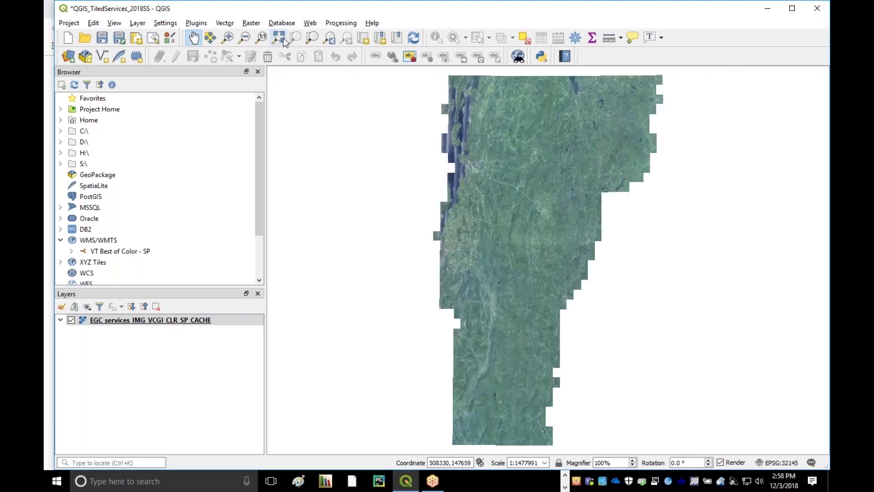
# Step: Create a WMS/WMTS connection named VT Lidar Hillshade - SP using the LIDARHILLSHD_SP_CACHE_v1 image service's WMTSCapabilities.xml URL
pyautogui.click(136, 26)
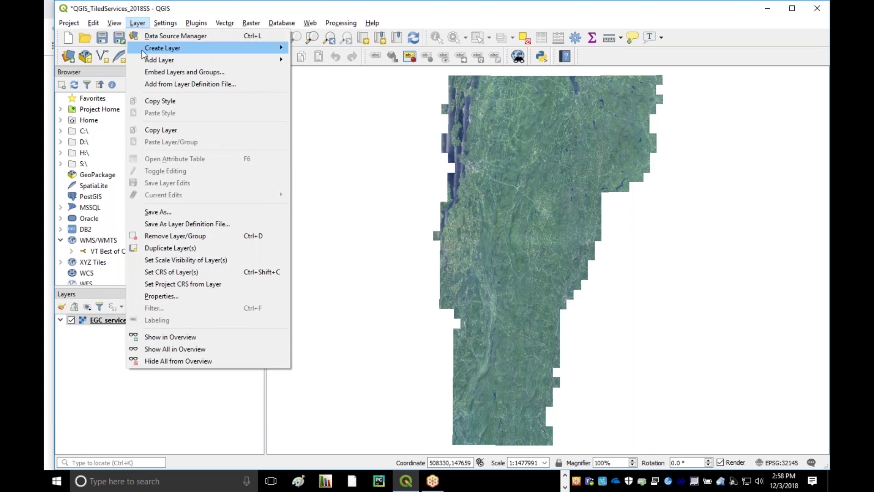
pyautogui.moveTo(147, 64)
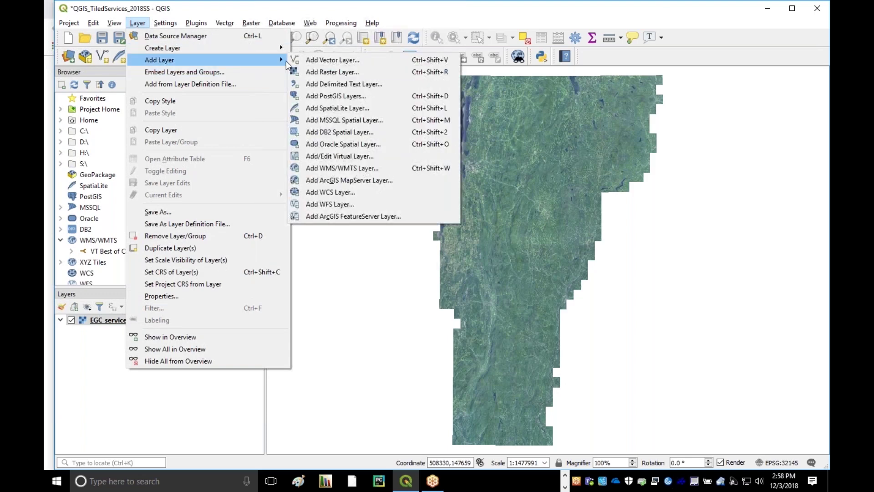
pyautogui.click(297, 169)
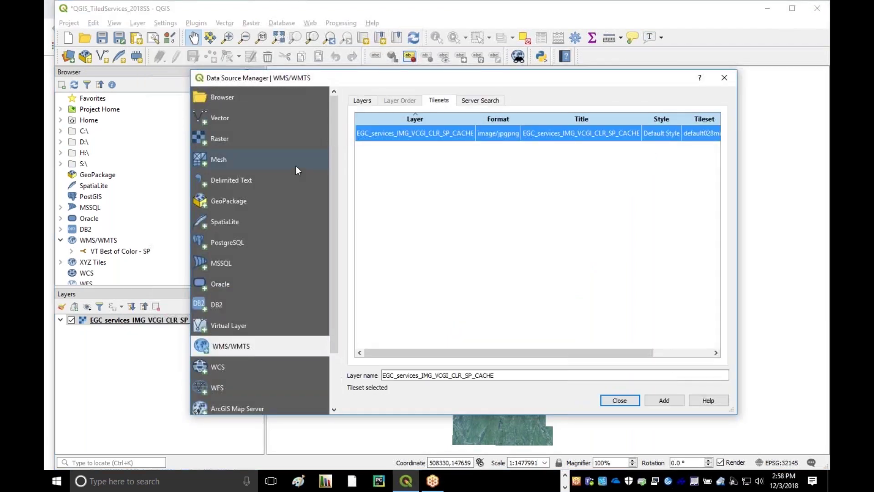
pyautogui.click(369, 103)
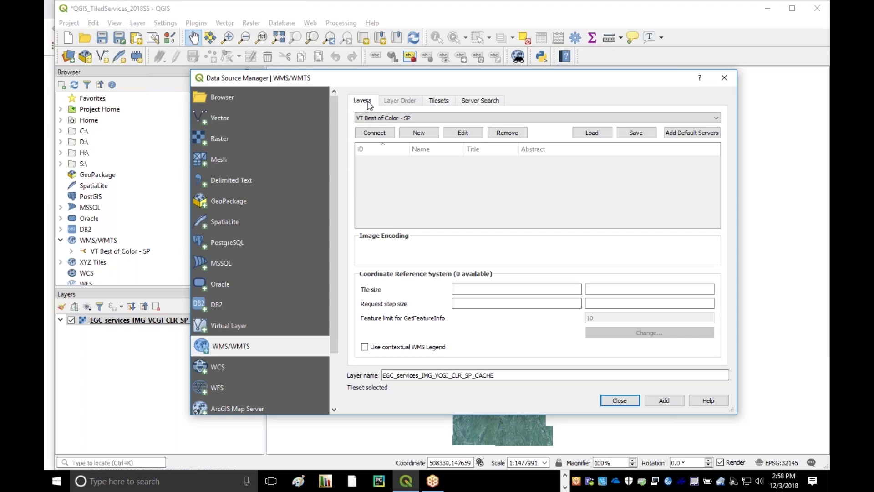
pyautogui.click(418, 133)
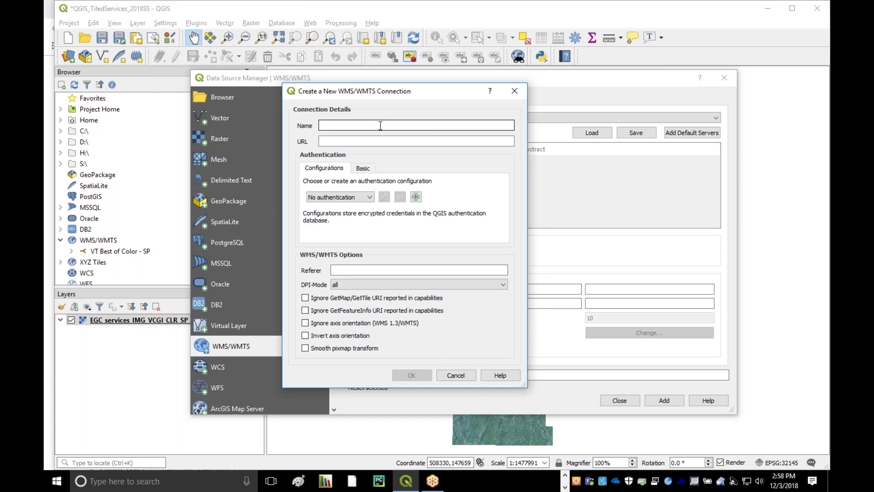
pyautogui.write('VT Lidar Hillshade - SP')
pyautogui.click(348, 139)
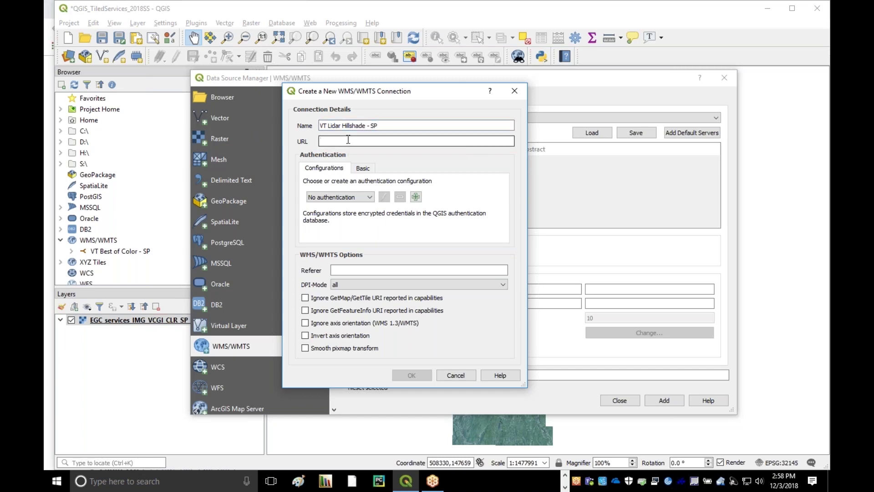
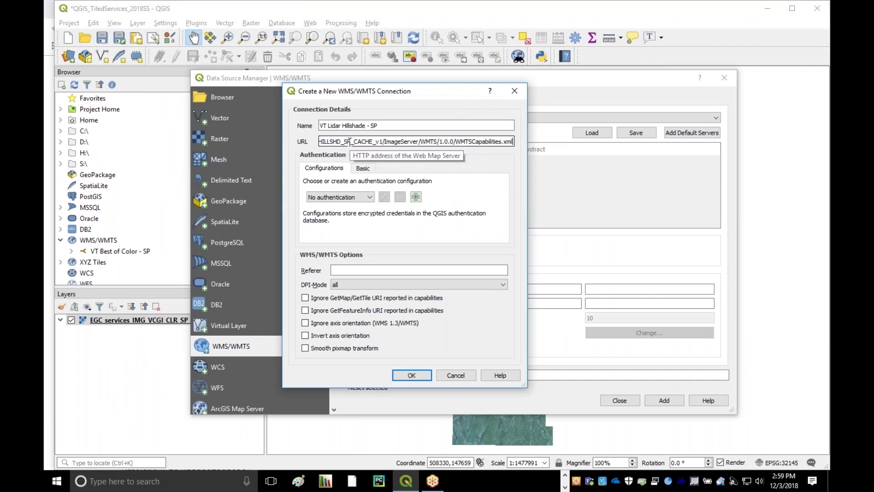
pyautogui.click(411, 376)
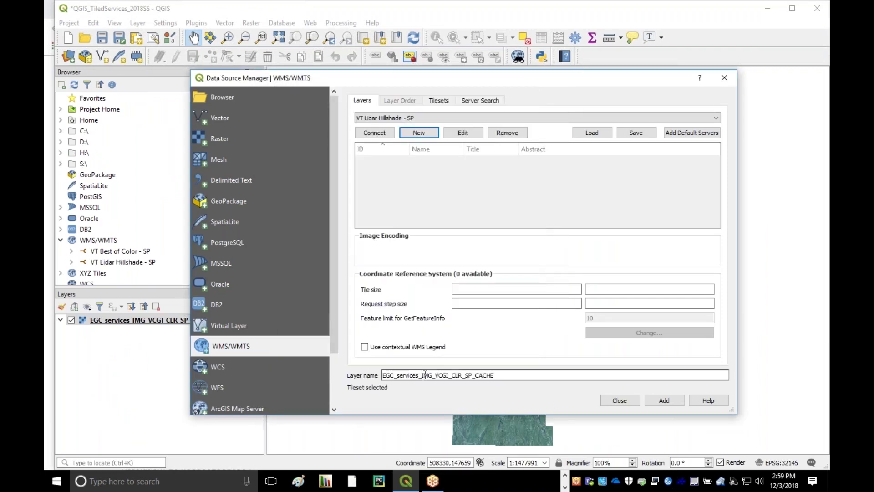
# Step: Connect to VT Lidar Hillshade - SP and add its EGC_services_IMG_VCGI_LIDARHILLSHD_SP_CACHE_v1 tileset to the map
pyautogui.click(668, 402)
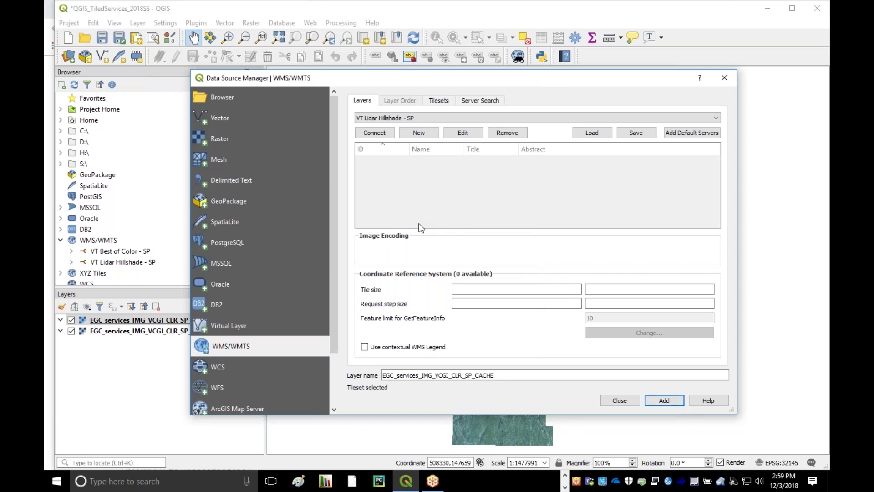
pyautogui.click(374, 136)
pyautogui.click(381, 132)
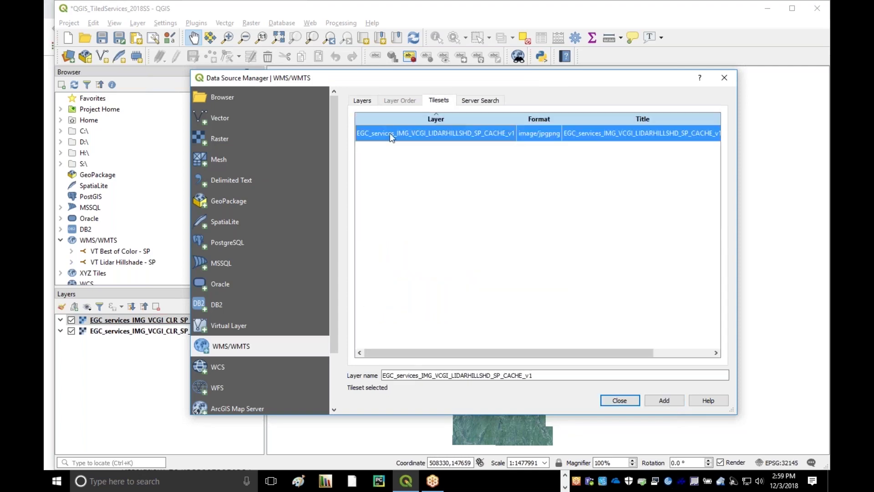
pyautogui.click(667, 406)
pyautogui.click(623, 399)
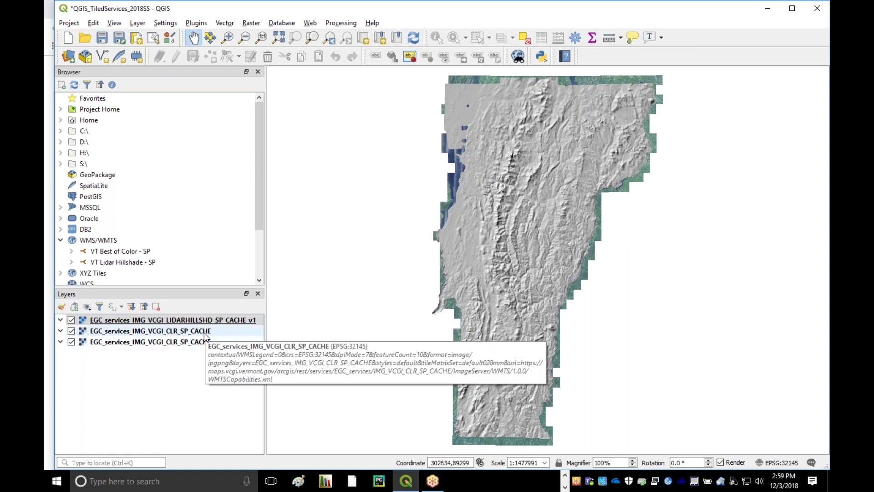
# Step: Remove the duplicate EGC_services_IMG_VCGI_CLR_SP_CACHE layer directly below the hillshade layer
pyautogui.click(205, 336)
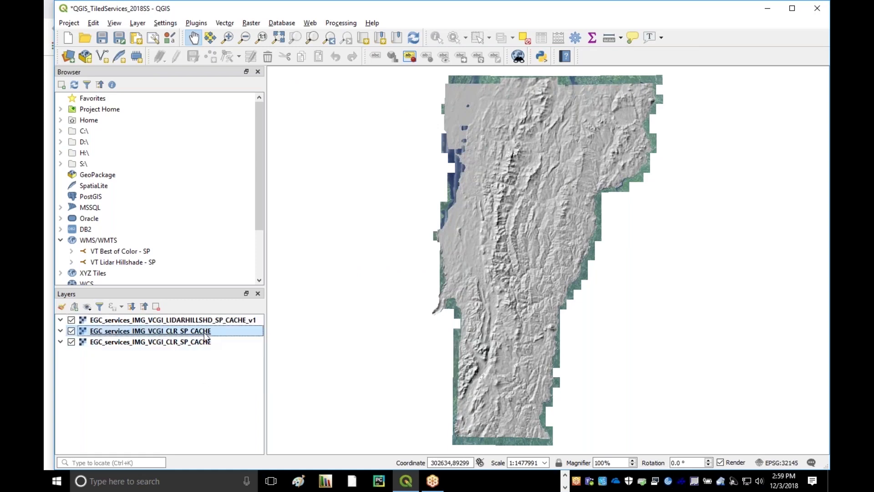
pyautogui.rightClick(182, 336)
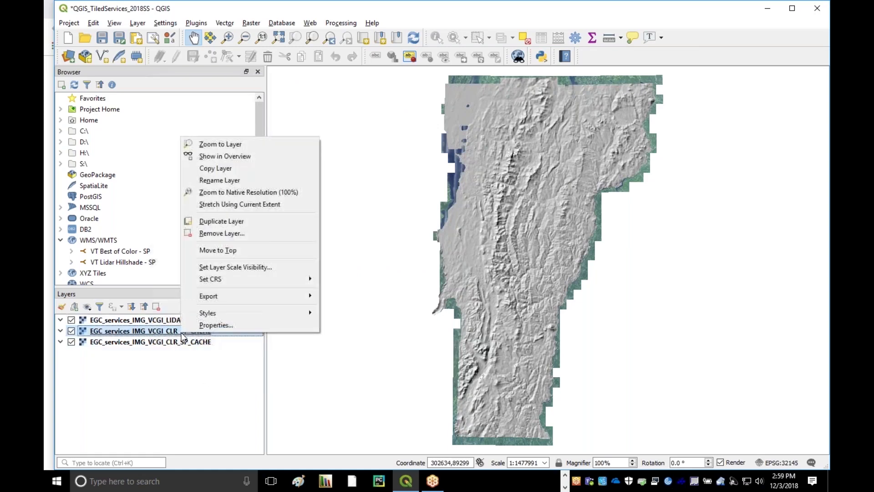
pyautogui.click(255, 232)
pyautogui.click(421, 258)
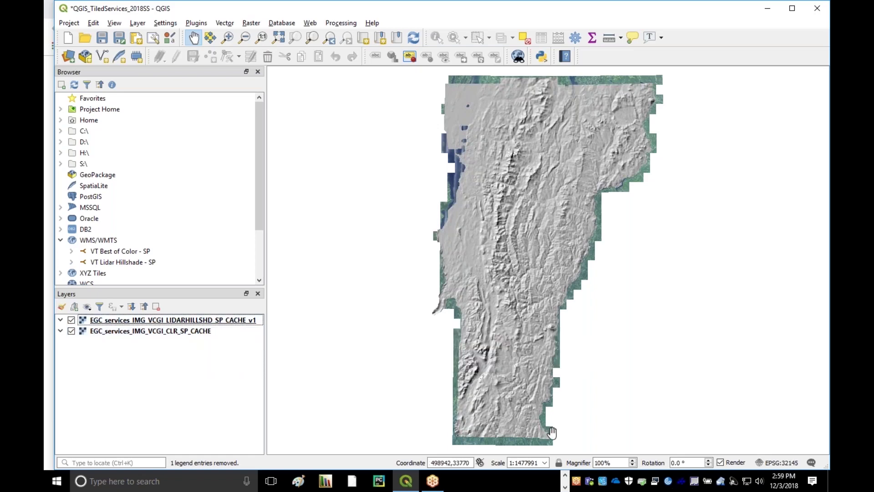
# Step: Examine the lidar hillshade's terrain detail across neighbouring areas at scale 1:10000, and return to the full extent
pyautogui.click(544, 462)
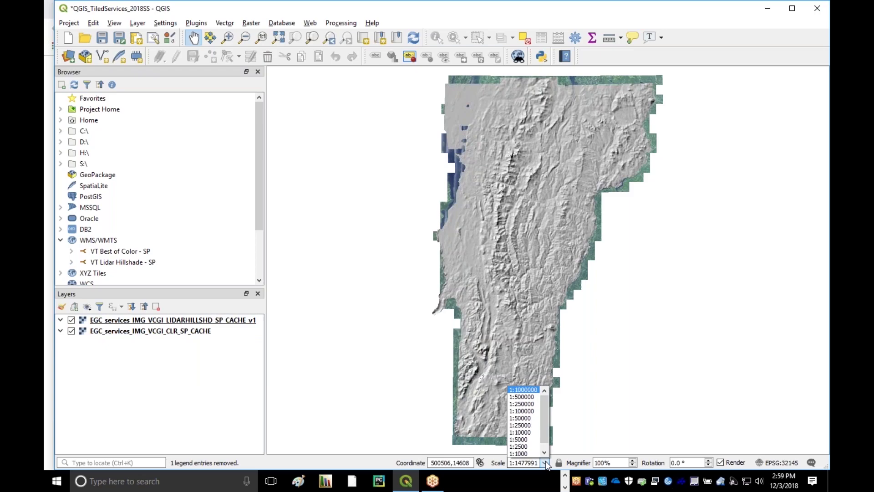
pyautogui.click(533, 434)
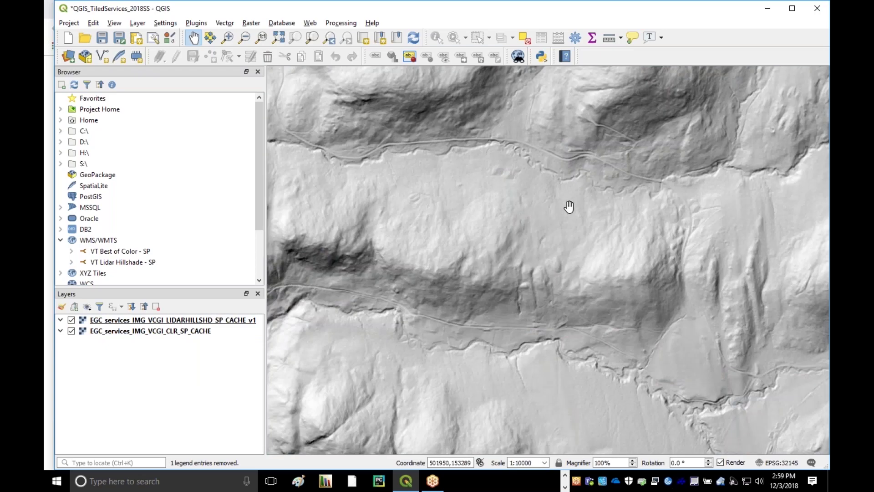
pyautogui.moveTo(495, 164); pyautogui.dragTo(446, 273)
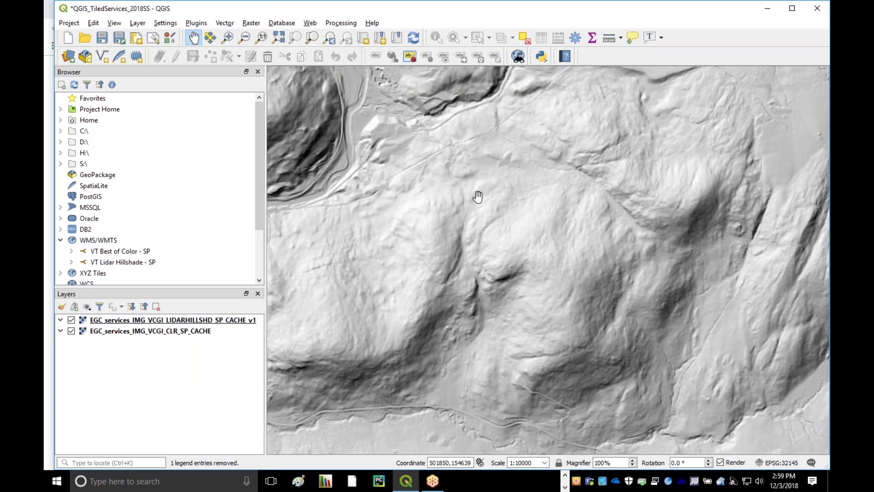
pyautogui.moveTo(476, 195); pyautogui.dragTo(615, 369)
pyautogui.moveTo(474, 114); pyautogui.dragTo(469, 319)
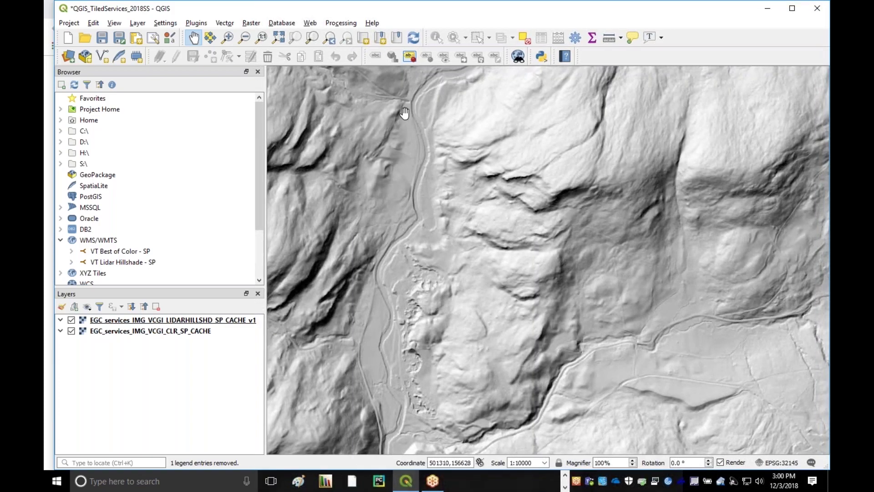
pyautogui.moveTo(410, 228); pyautogui.dragTo(591, 319)
pyautogui.moveTo(501, 182); pyautogui.dragTo(508, 232)
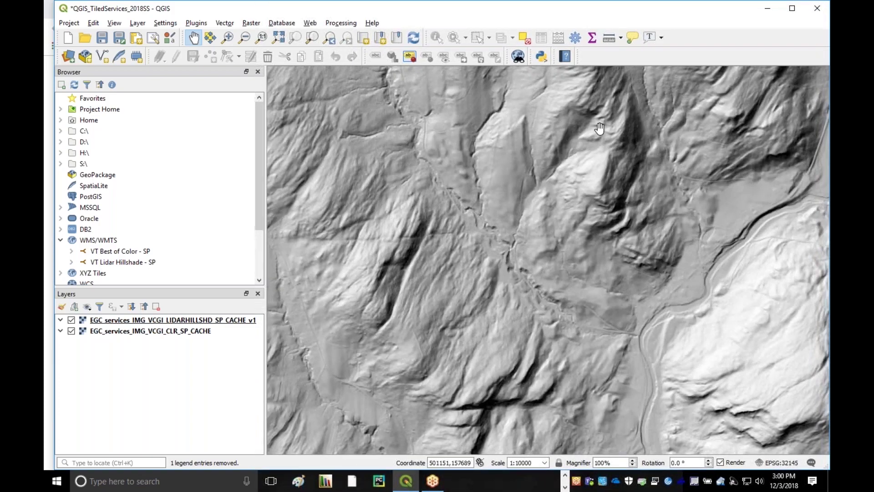
pyautogui.moveTo(609, 167); pyautogui.dragTo(551, 167)
pyautogui.moveTo(610, 122); pyautogui.dragTo(529, 211)
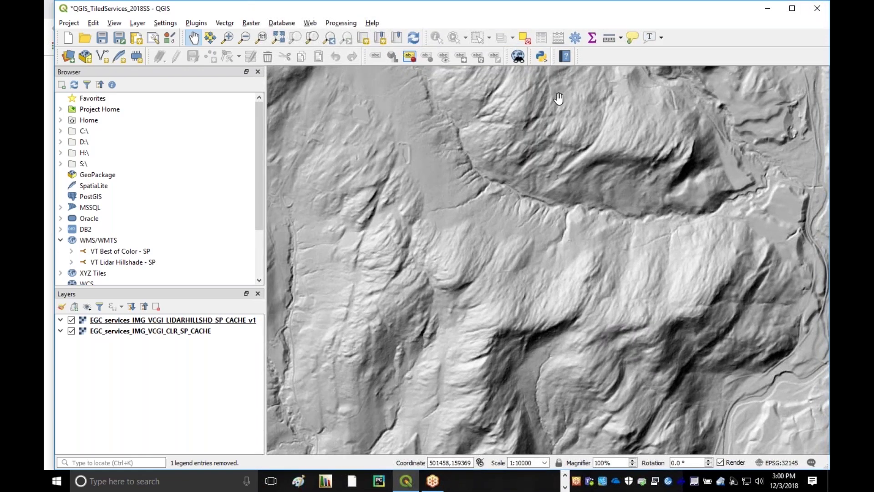
pyautogui.moveTo(565, 100); pyautogui.dragTo(423, 230)
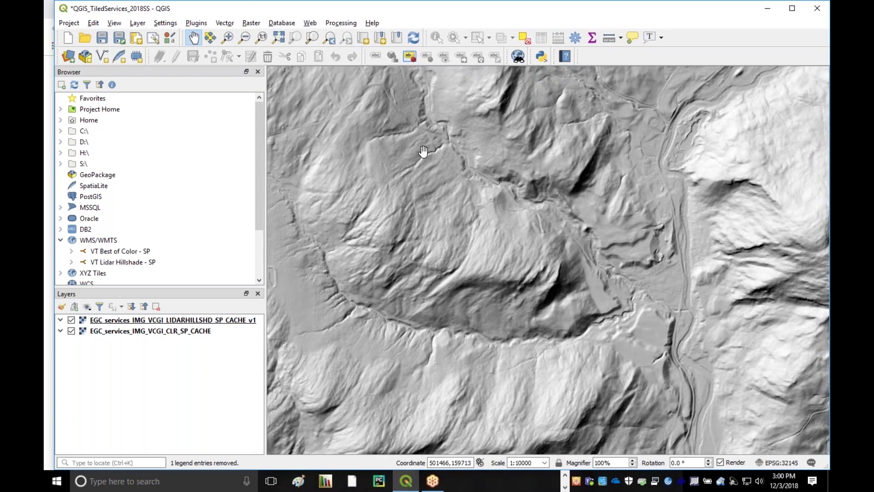
pyautogui.moveTo(423, 151); pyautogui.dragTo(506, 206)
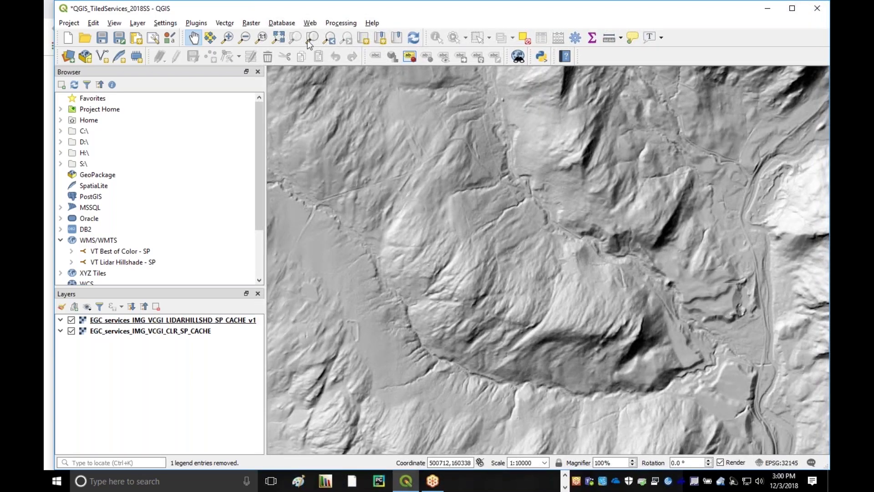
pyautogui.click(284, 39)
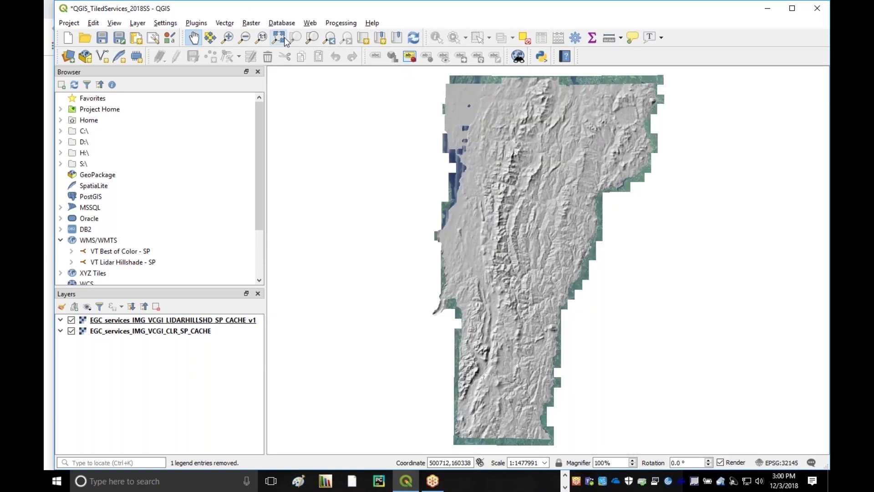
# Step: Start a new WMS/WMTS connection and name it VT USGS Topo - SP
pyautogui.click(142, 25)
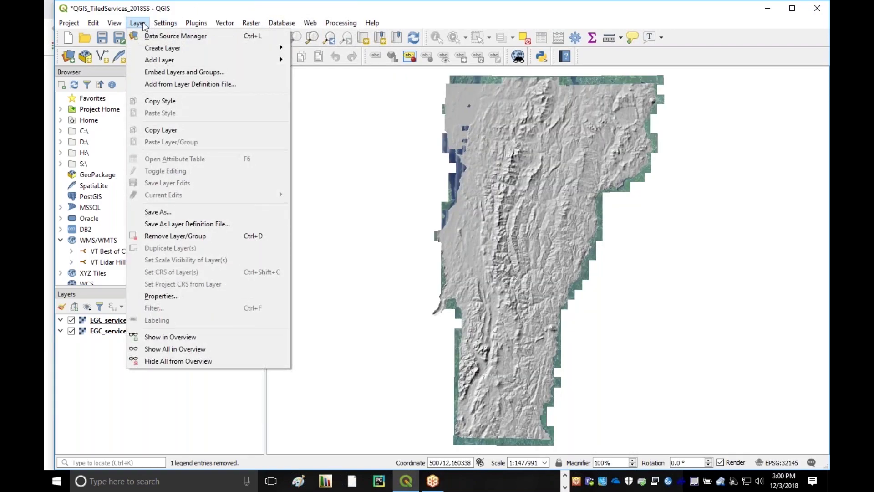
pyautogui.moveTo(158, 60)
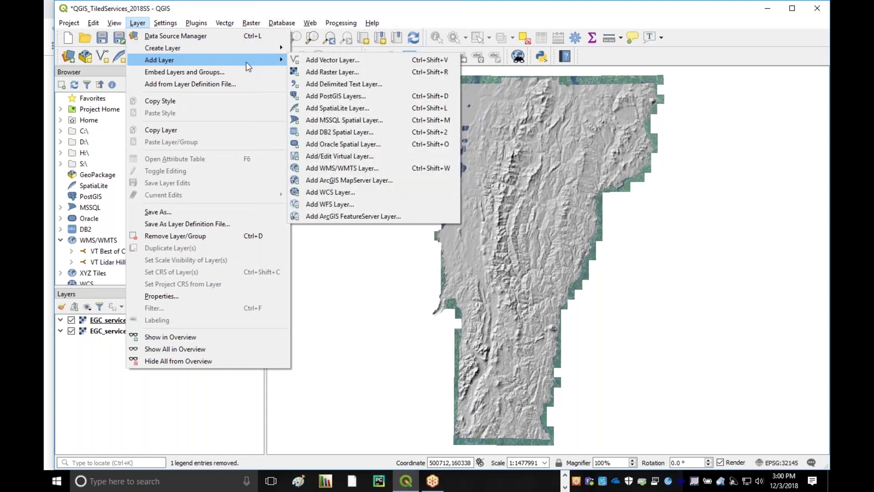
pyautogui.click(298, 169)
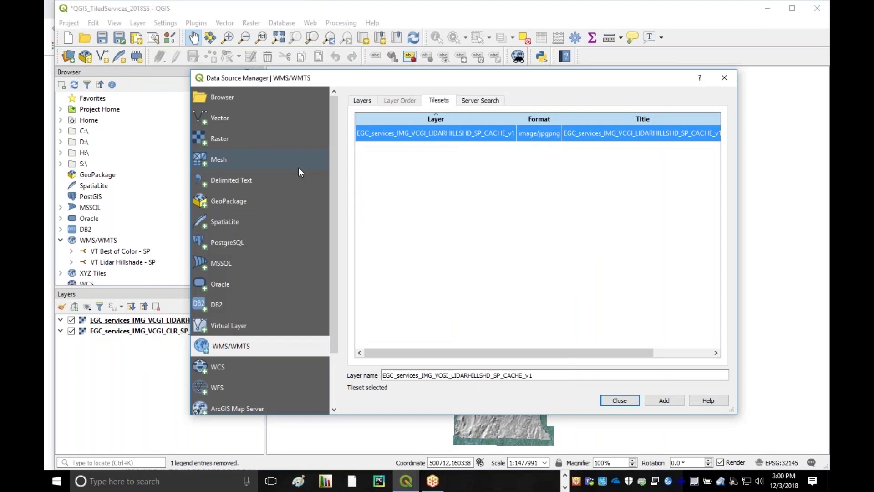
pyautogui.click(367, 102)
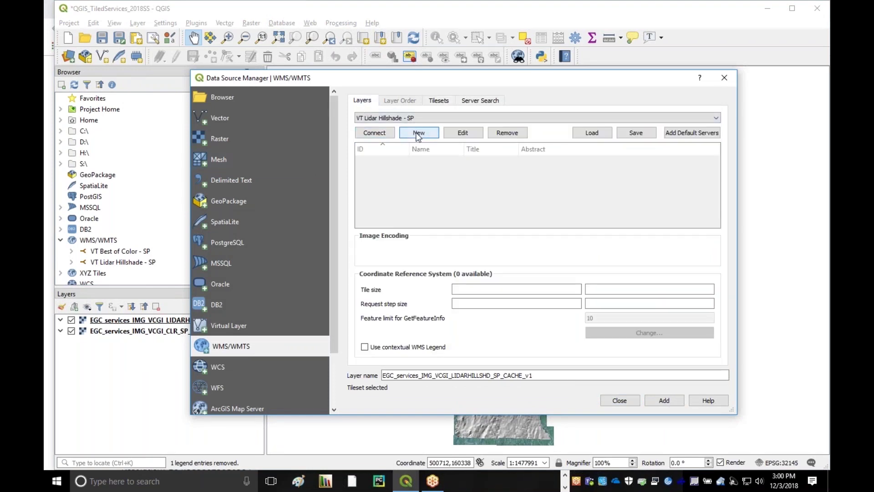
pyautogui.click(418, 133)
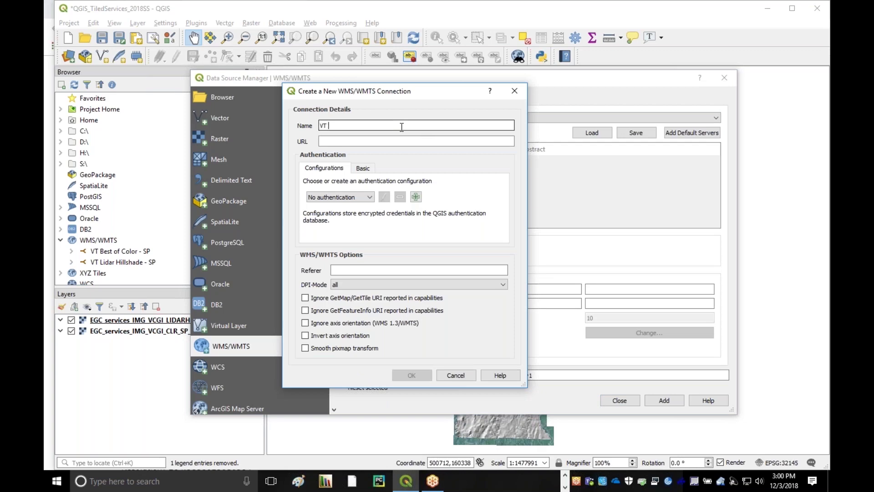
pyautogui.write('VT USGS Topo')
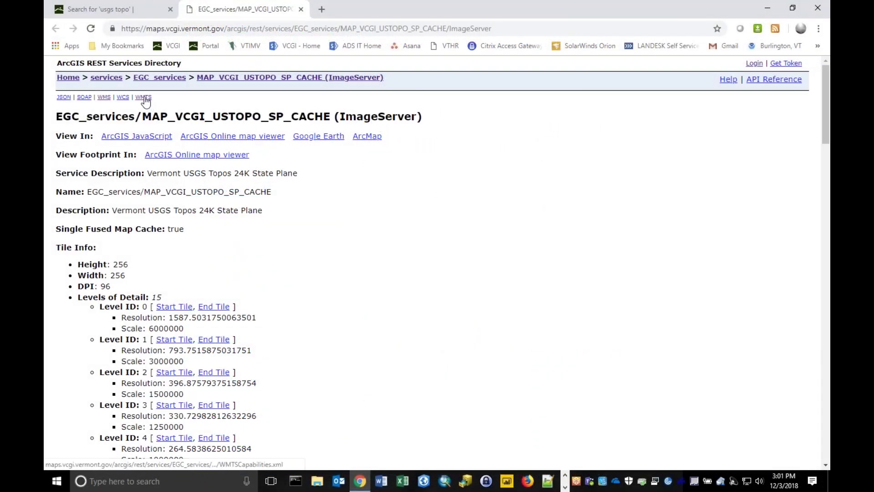
# Step: Copy the WMTS link address of the MAP_VCGI_USTOPO_SP_CACHE service and save it as the URL of the VT USGS Topo - SP connection
pyautogui.rightClick(145, 100)
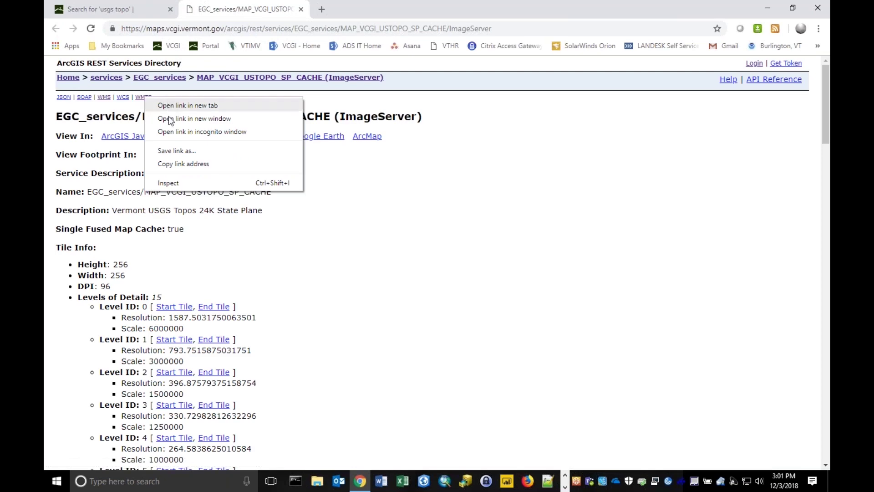
pyautogui.click(176, 164)
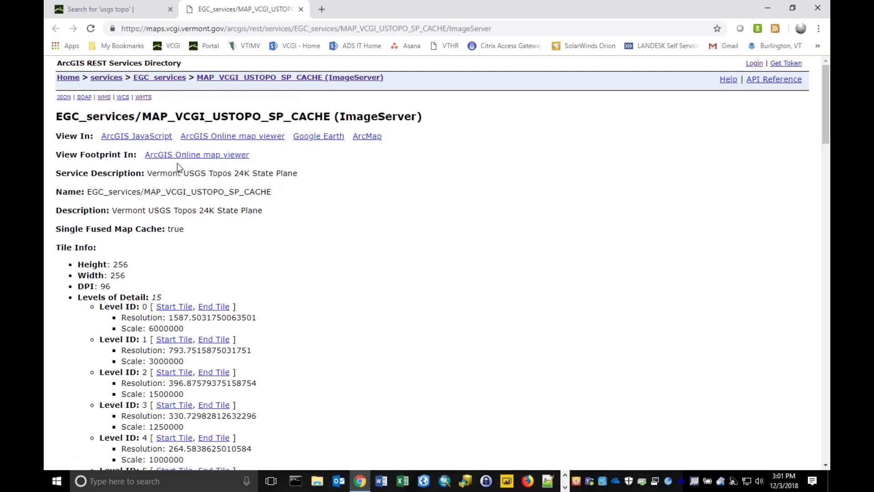
pyautogui.hotkey('alt', 'Tab')
pyautogui.click(339, 143)
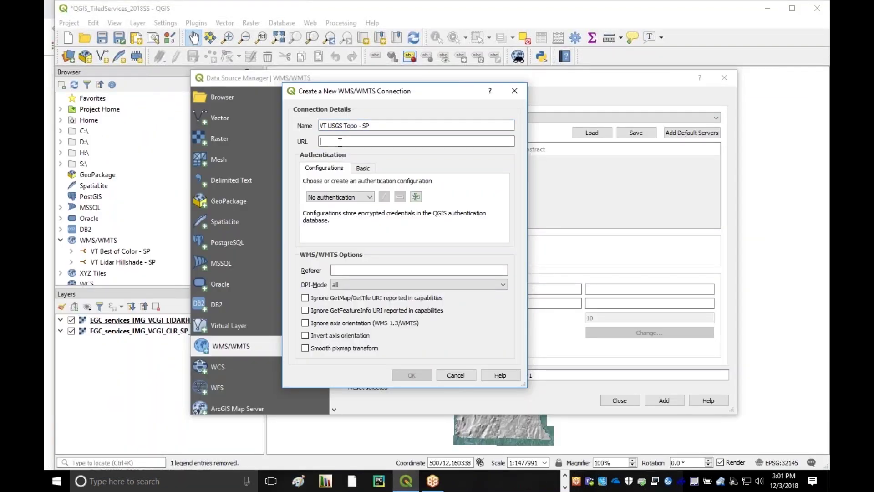
pyautogui.hotkey('ctrl', 'v')
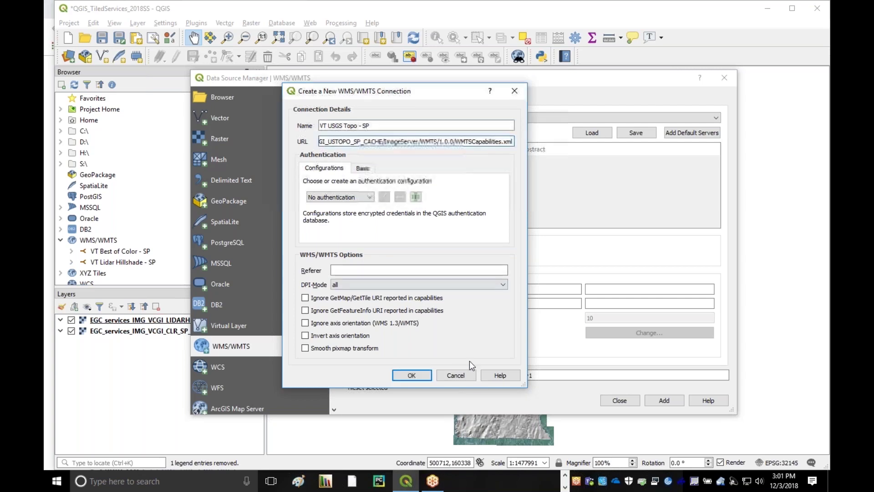
pyautogui.click(412, 375)
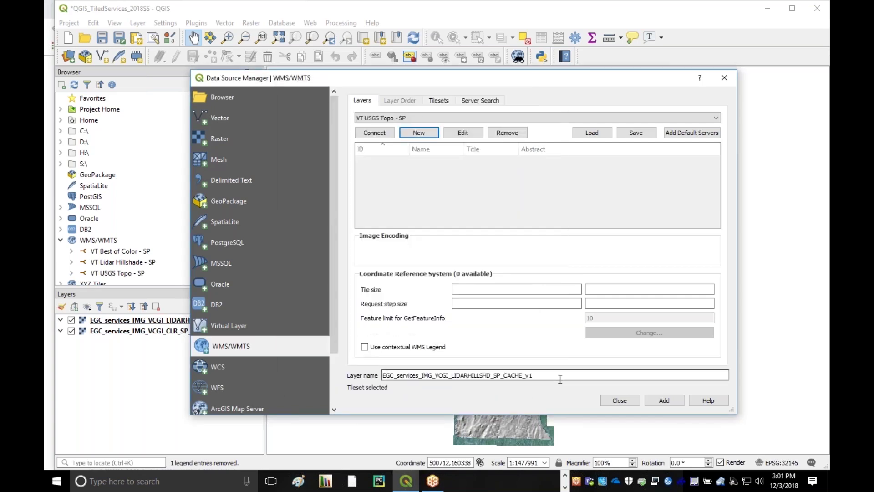
# Step: Connect to VT USGS Topo - SP and add its EGC_services_MAP_VCGI_USTOPO_SP_CACHE tileset to the map
pyautogui.click(381, 133)
pyautogui.click(408, 133)
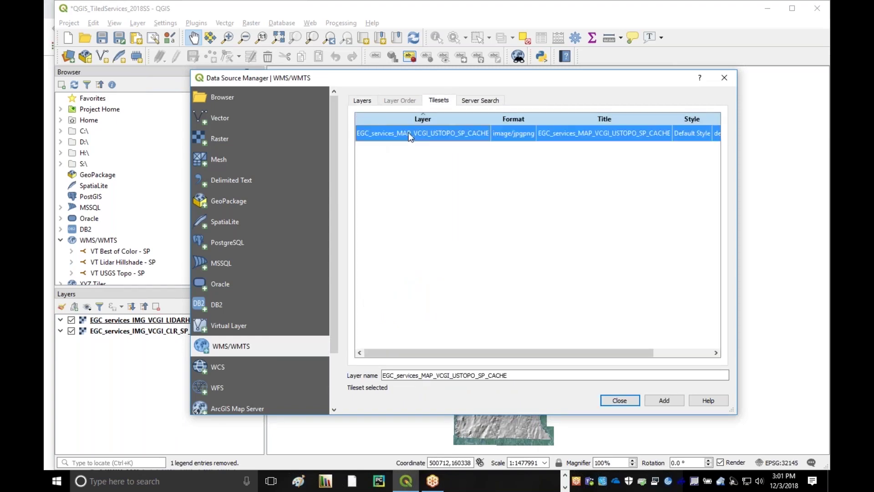
pyautogui.click(661, 401)
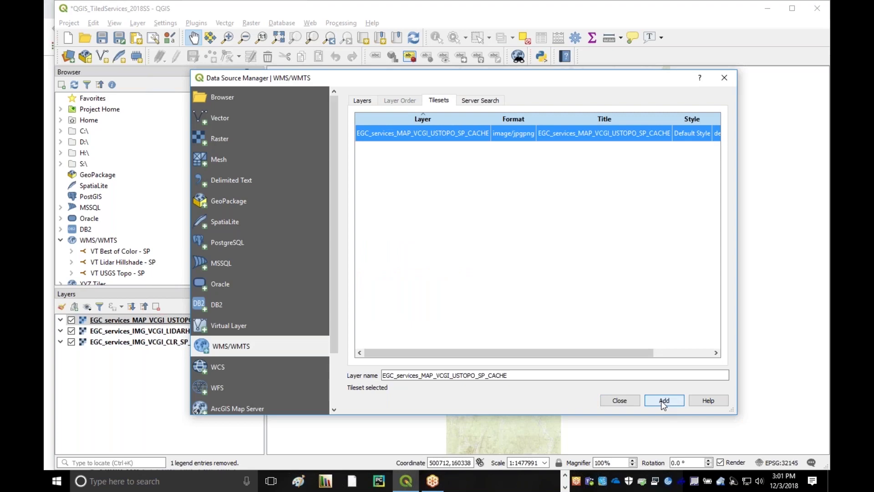
pyautogui.click(620, 400)
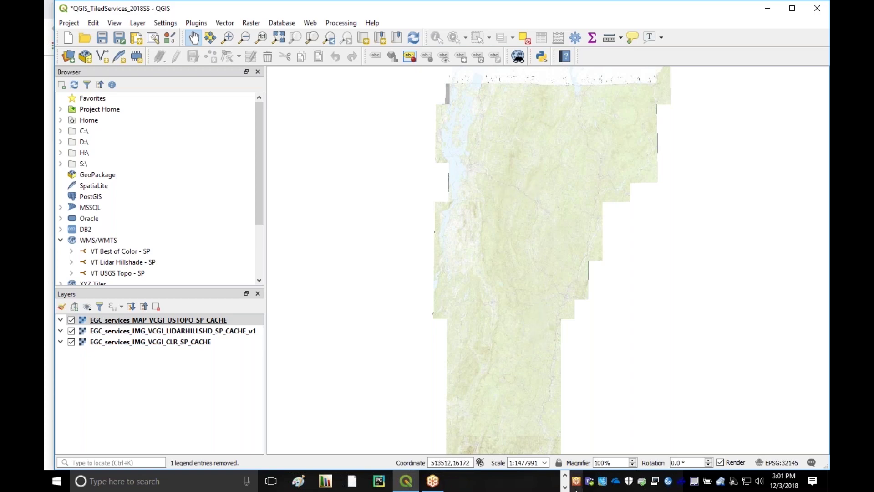
# Step: View the USGS topo layer at scale 1:5000 and at 1:10000, looking over the neighbouring areas at each scale
pyautogui.click(545, 463)
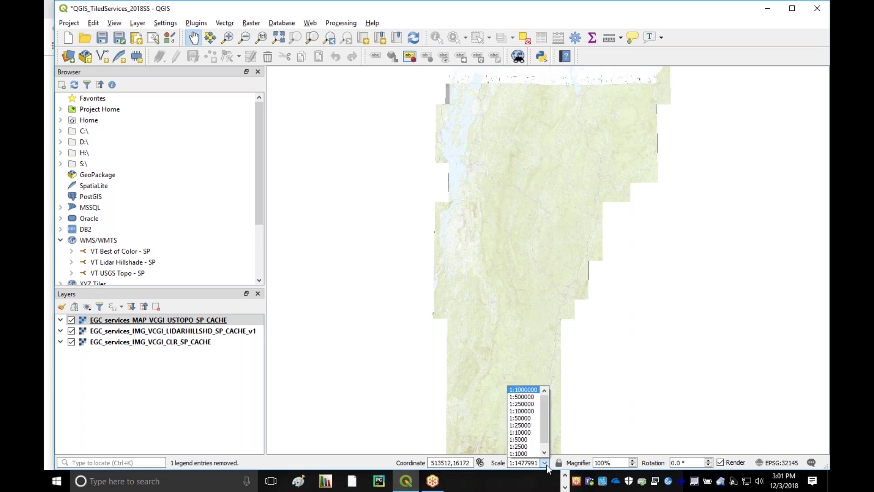
pyautogui.click(528, 439)
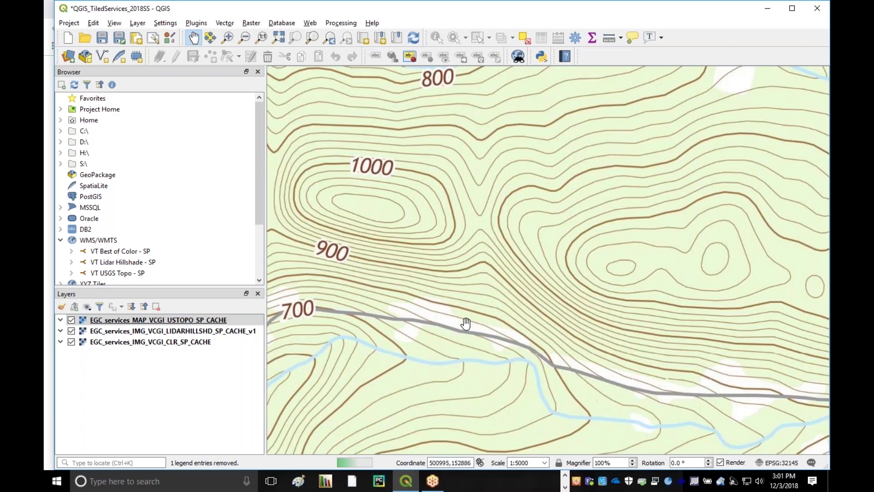
pyautogui.moveTo(500, 310); pyautogui.dragTo(638, 223)
pyautogui.click(544, 464)
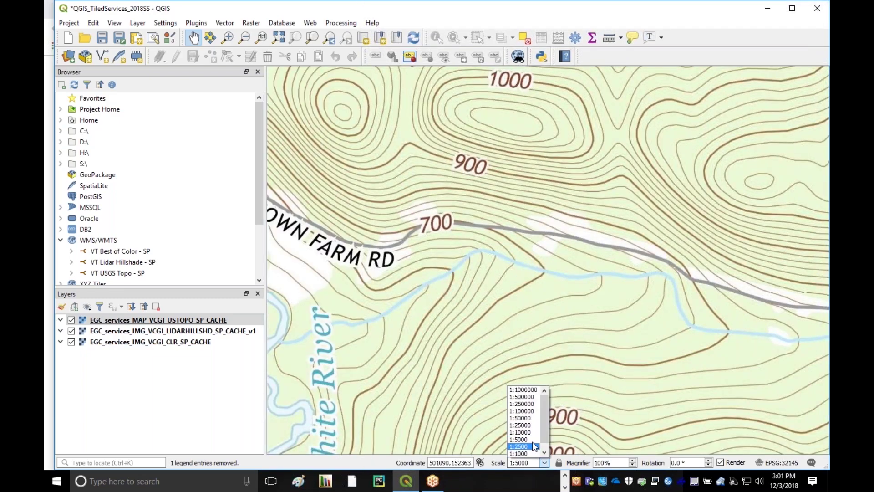
pyautogui.click(529, 431)
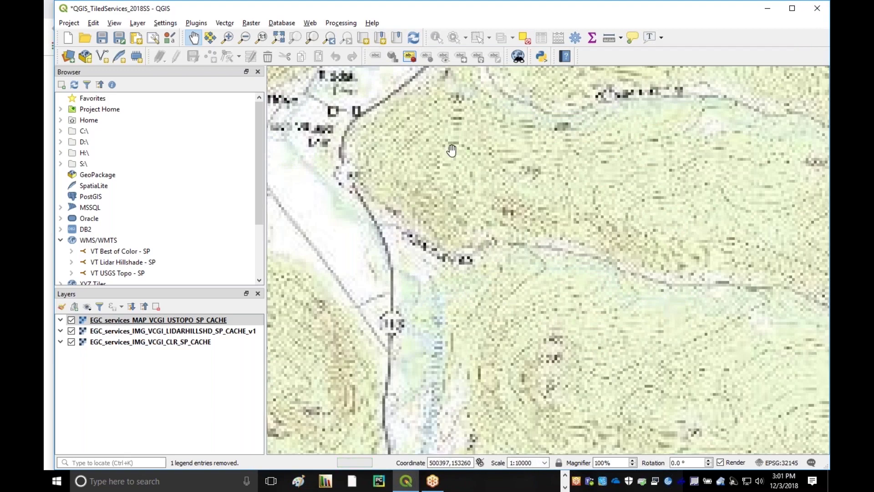
pyautogui.moveTo(455, 155); pyautogui.dragTo(438, 197)
pyautogui.moveTo(475, 165); pyautogui.dragTo(419, 360)
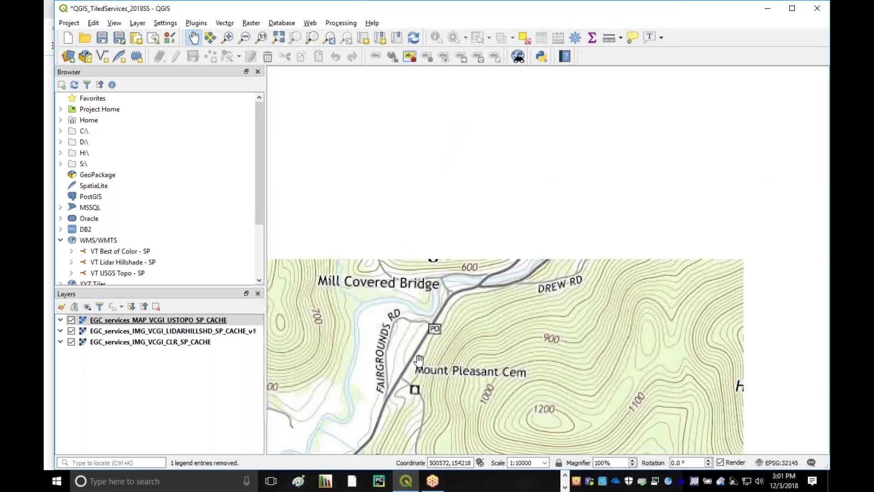
# Step: Compare the topo map's rendering at scales 1:50000 and 1:25000, and return to 1:10000 to view the Kibling Hill area
pyautogui.click(545, 463)
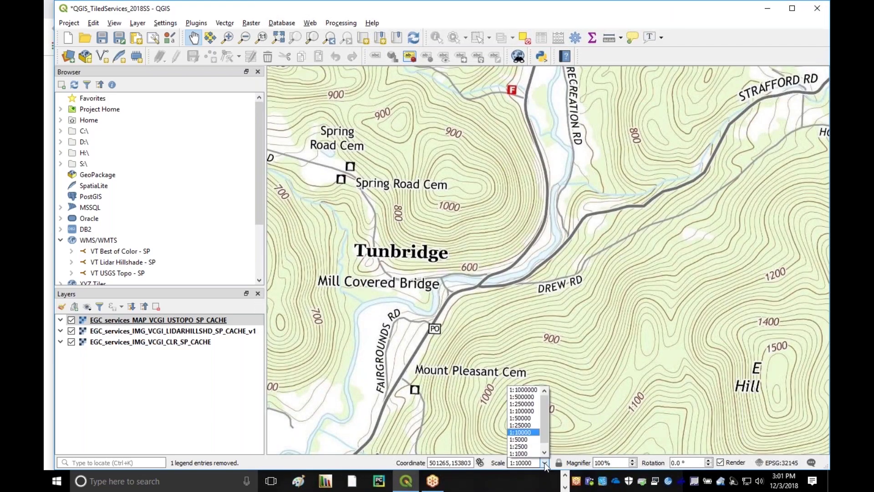
pyautogui.click(534, 419)
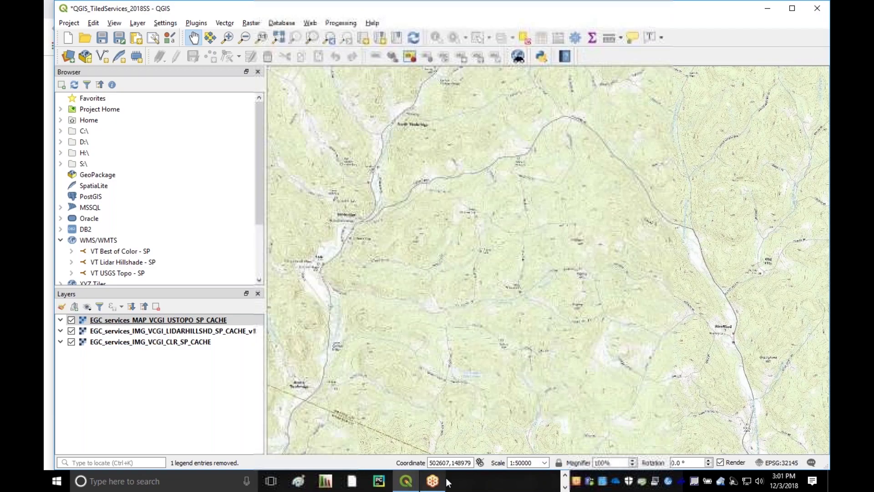
pyautogui.click(545, 462)
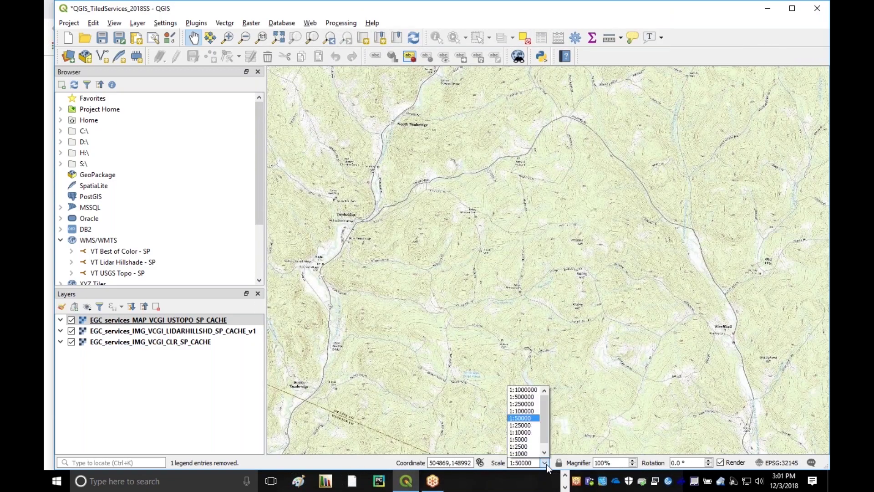
pyautogui.click(533, 426)
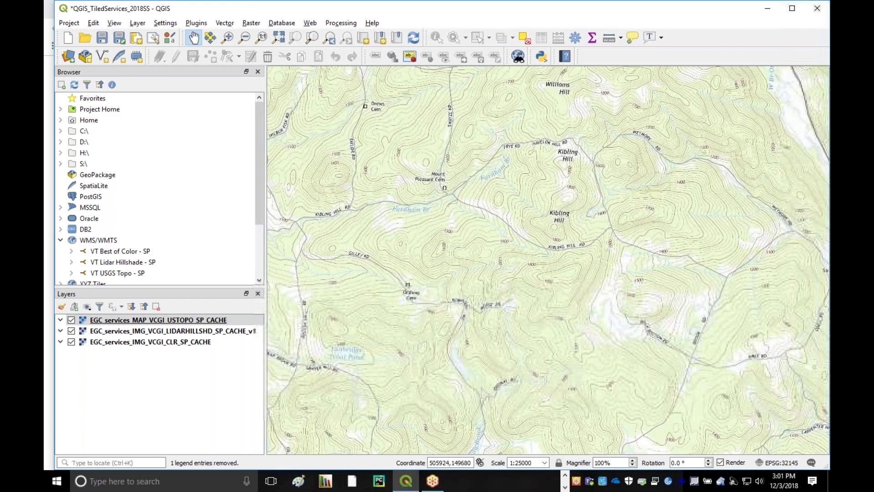
pyautogui.click(545, 463)
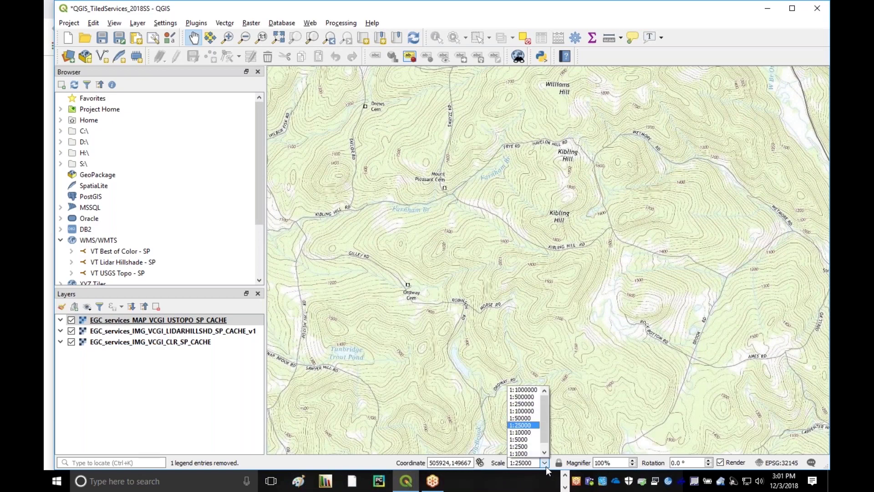
pyautogui.click(537, 433)
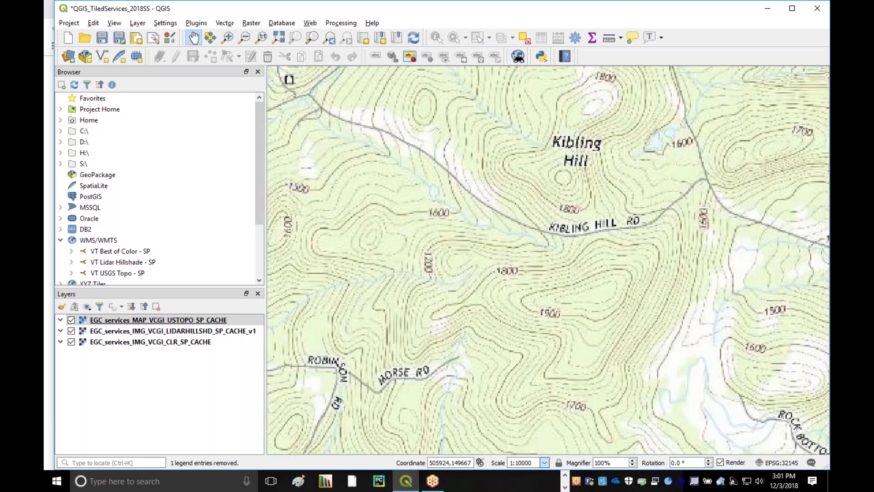
pyautogui.moveTo(388, 317); pyautogui.dragTo(530, 190)
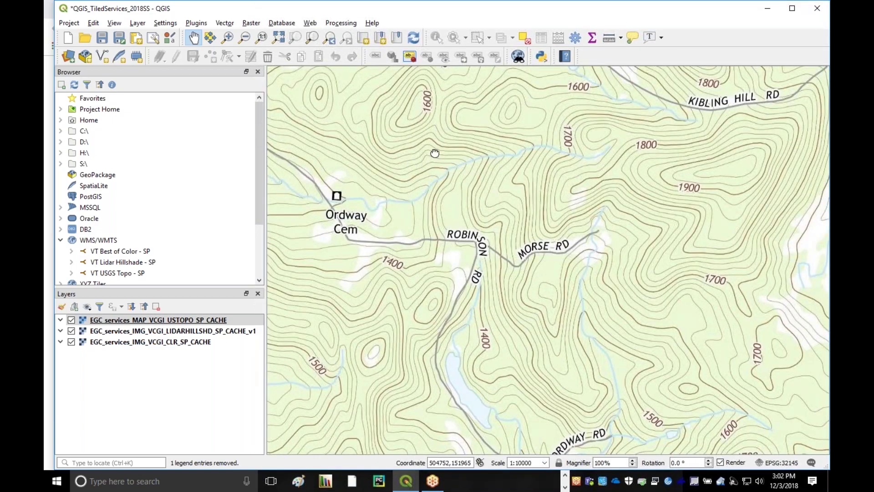
pyautogui.moveTo(433, 152); pyautogui.dragTo(478, 308)
pyautogui.moveTo(826, 359); pyautogui.dragTo(455, 264)
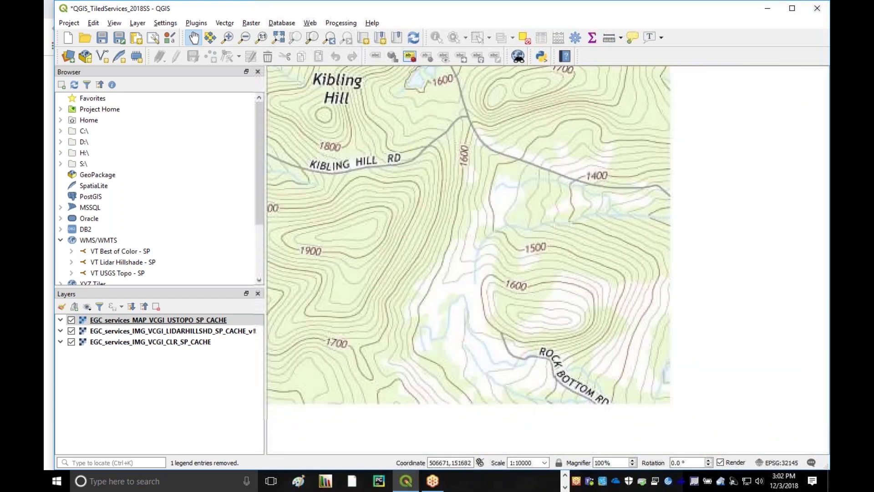
# Step: Hide the EGC_services_IMG_VCGI_CLR_SP_CACHE layer and set the USGS topo layer's global opacity to 64.6 % over the hillshade
pyautogui.click(71, 342)
pyautogui.click(116, 333)
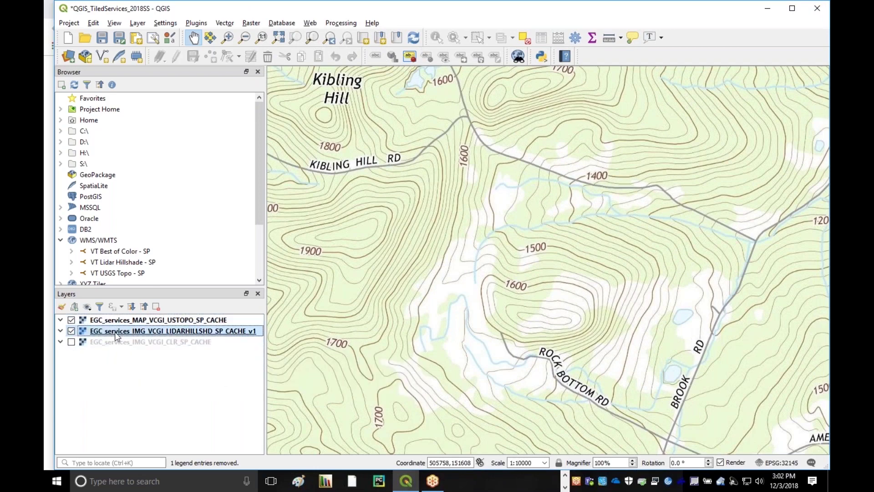
pyautogui.click(124, 322)
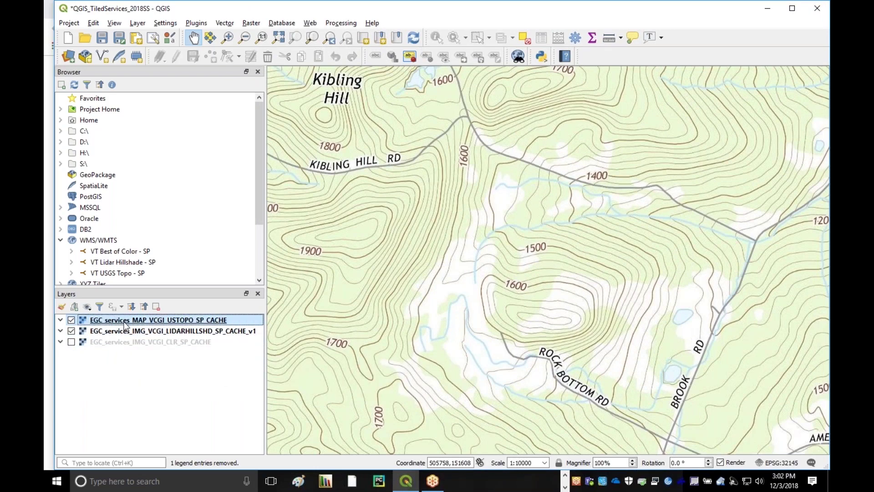
pyautogui.rightClick(125, 322)
pyautogui.click(174, 316)
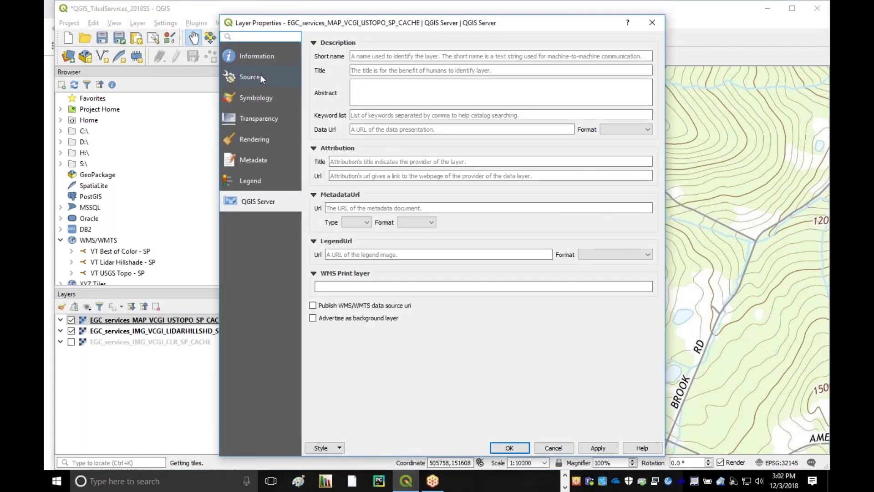
pyautogui.click(249, 124)
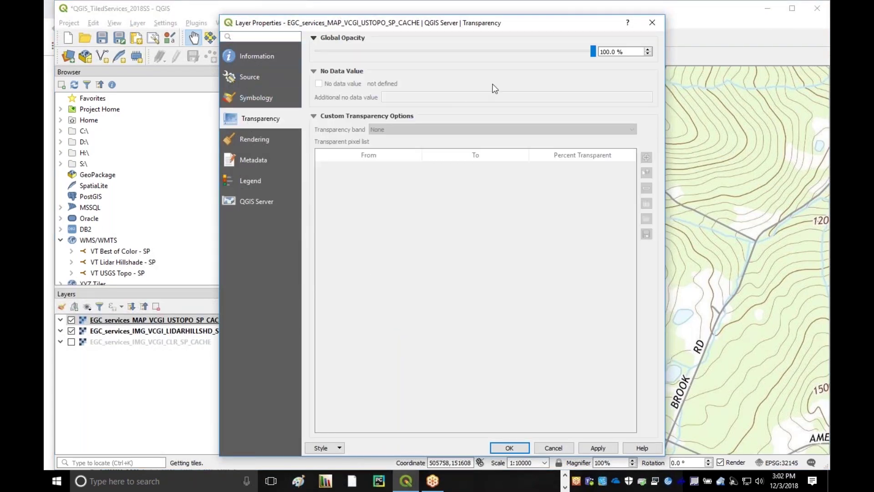
pyautogui.moveTo(593, 55); pyautogui.dragTo(496, 53)
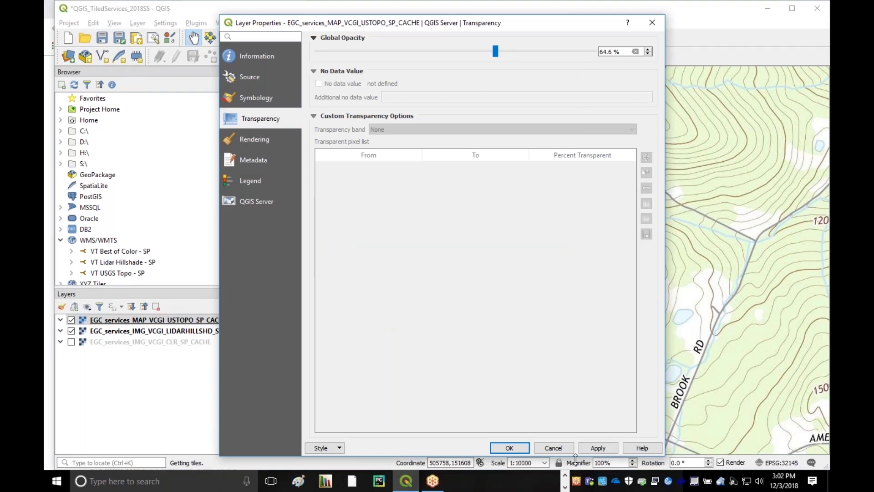
pyautogui.click(599, 449)
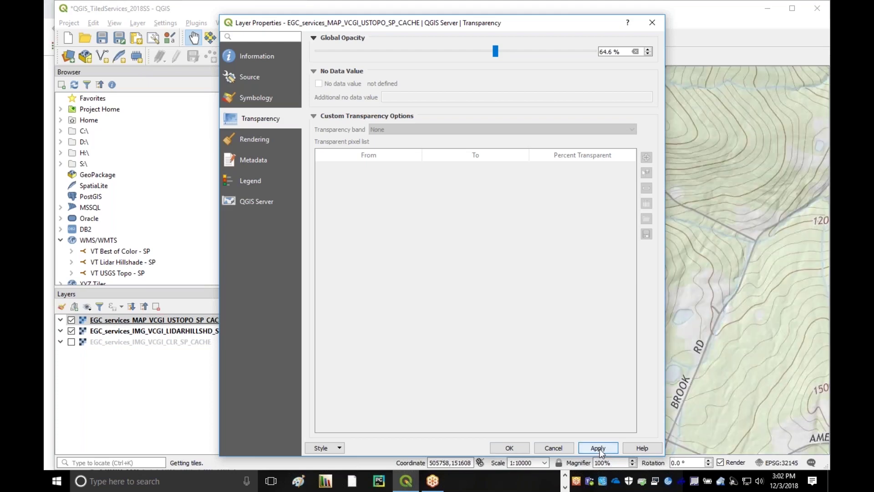
pyautogui.click(509, 447)
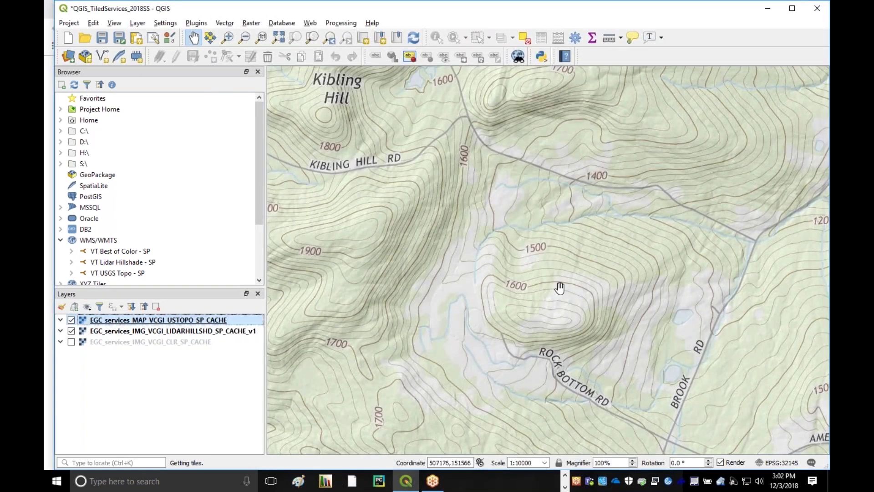
# Step: Examine the semi-transparent topo map over the lidar hillshade across the areas around Kibling Hill and Mundel Rd
pyautogui.moveTo(348, 121); pyautogui.dragTo(474, 263)
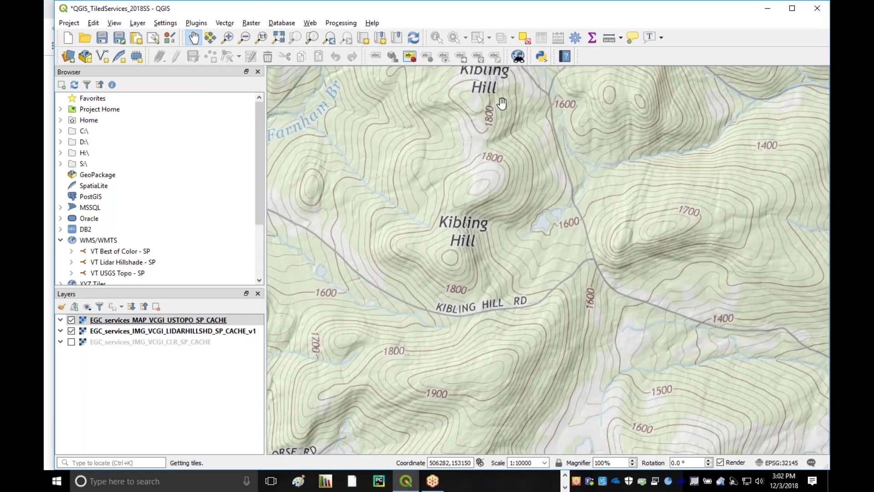
pyautogui.press('Up')
pyautogui.press('Up')
pyautogui.press('Right')
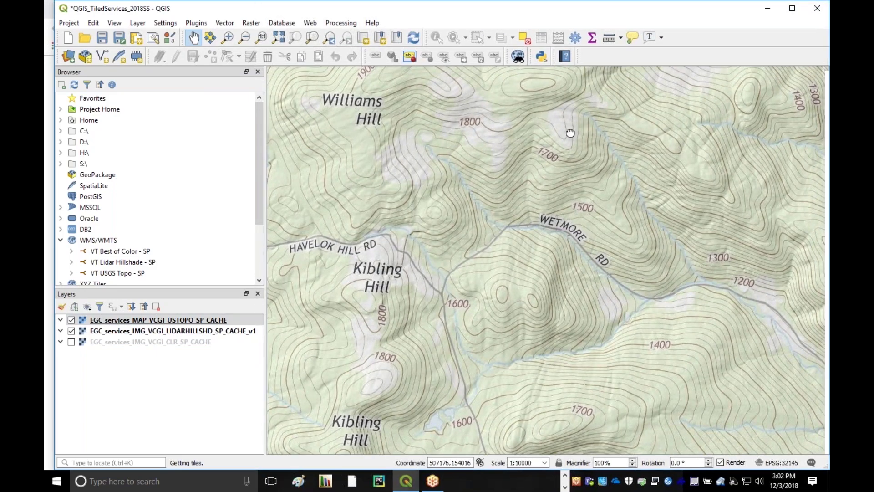
pyautogui.press('Right')
pyautogui.press('Up')
pyautogui.press('Up')
pyautogui.press('Up')
pyautogui.press('Up')
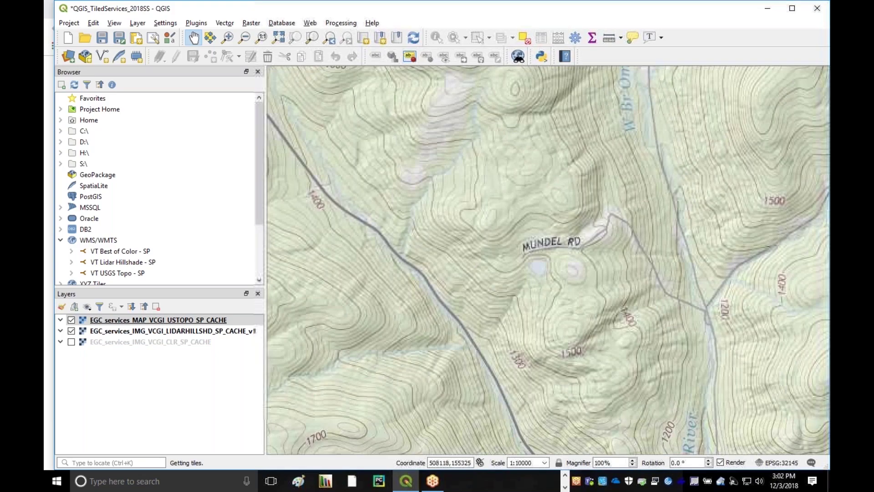
pyautogui.click(530, 115)
pyautogui.click(549, 100)
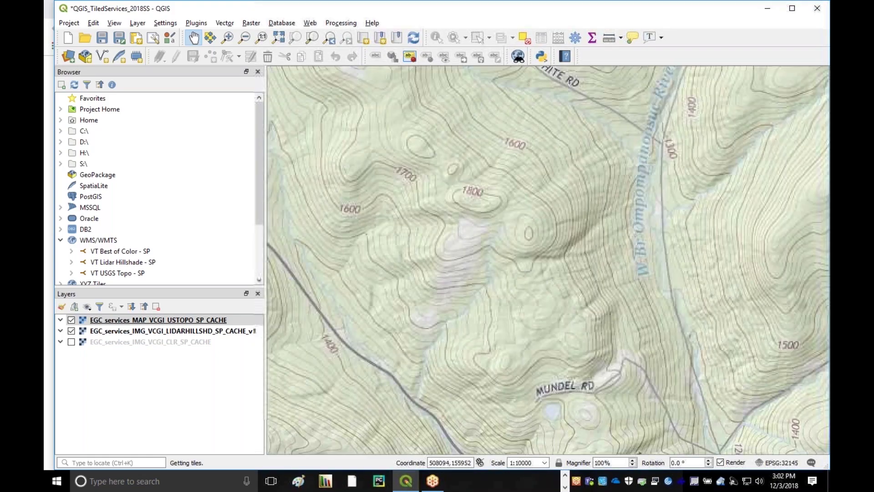
pyautogui.moveTo(708, 324); pyautogui.dragTo(339, 96)
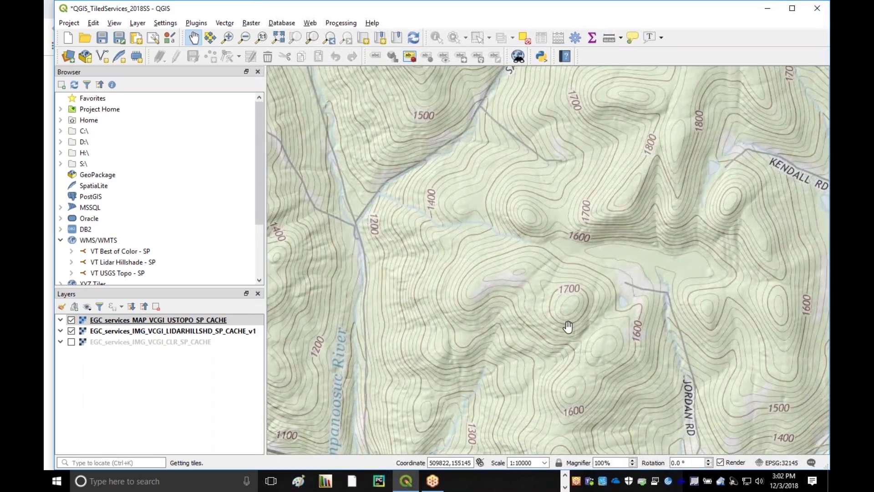
pyautogui.moveTo(566, 326); pyautogui.dragTo(512, 243)
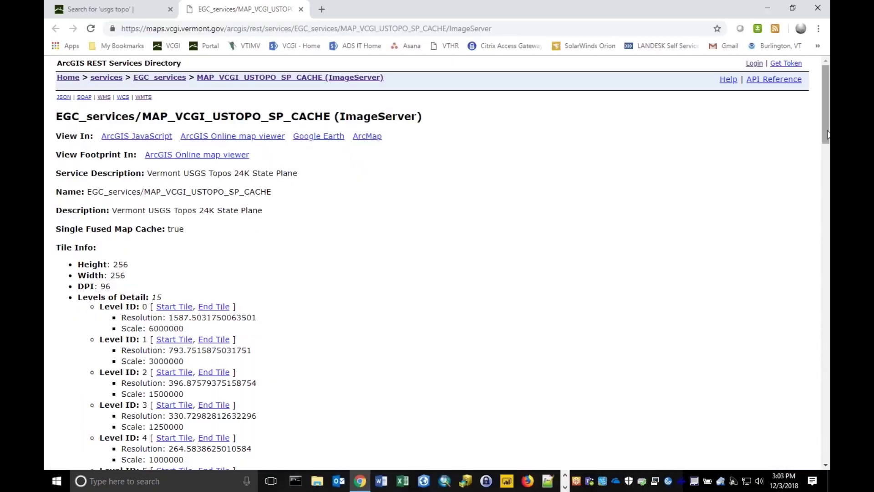
# Step: Highlight the Tile Info heading and the scale entries for levels 0 and 1 on the MAP_VCGI_USTOPO_SP_CACHE service page
pyautogui.scroll(-2, 823, 148)
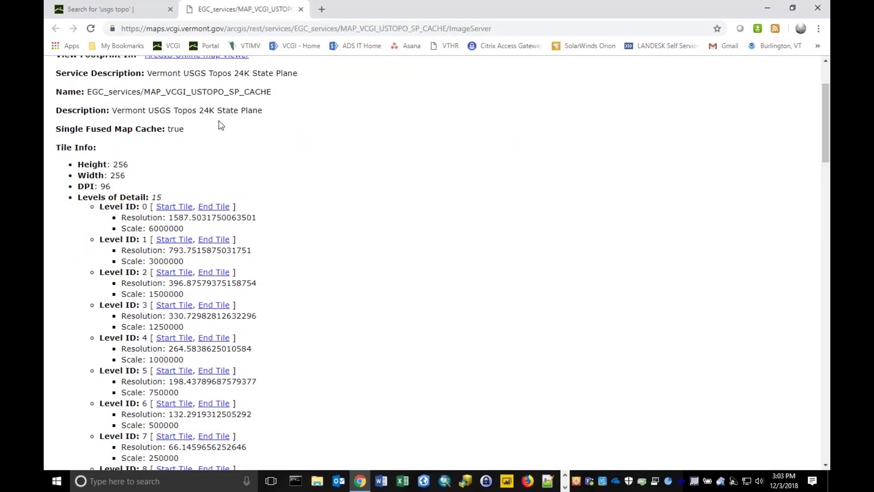
pyautogui.moveTo(56, 148); pyautogui.dragTo(111, 149)
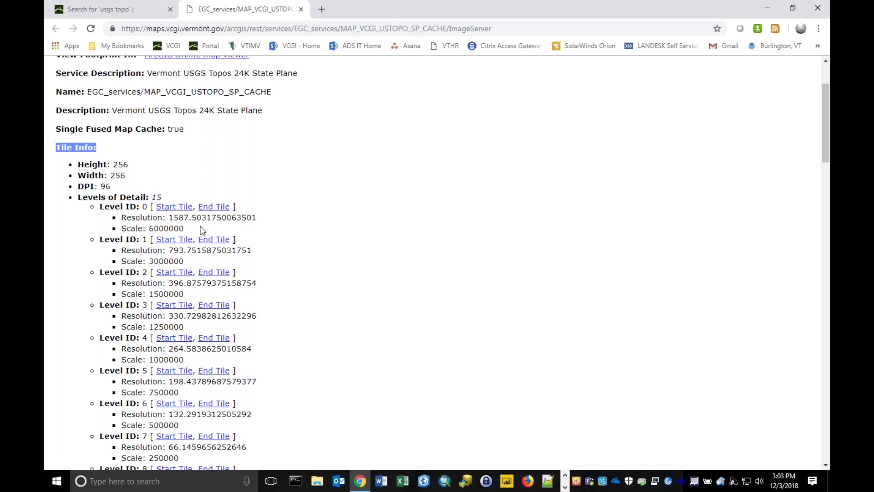
pyautogui.moveTo(196, 230); pyautogui.dragTo(128, 235)
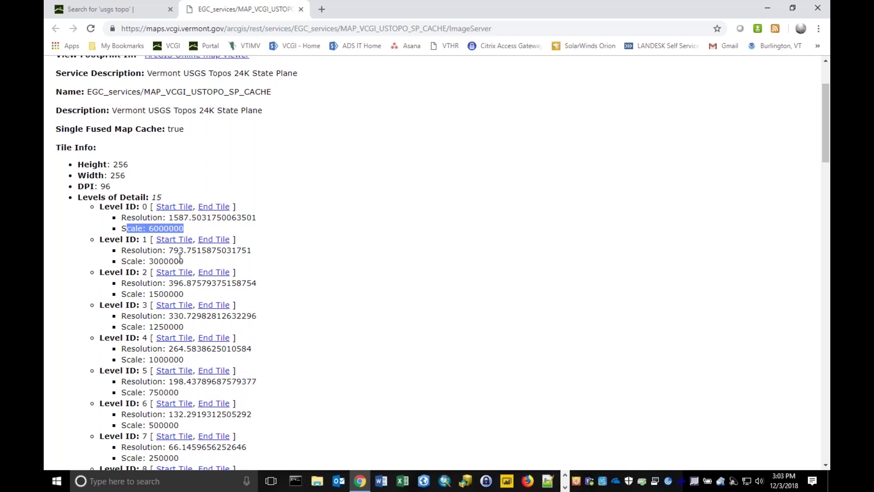
pyautogui.moveTo(184, 261); pyautogui.dragTo(143, 261)
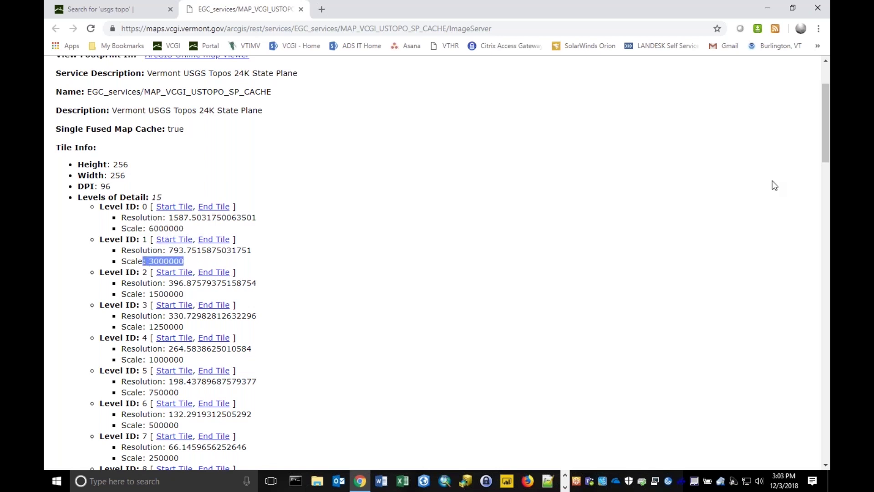
# Step: Review the larger cached scales in the service's levels of detail, highlighting the scale entries of levels 14 and 12
pyautogui.moveTo(825, 117); pyautogui.dragTo(826, 201)
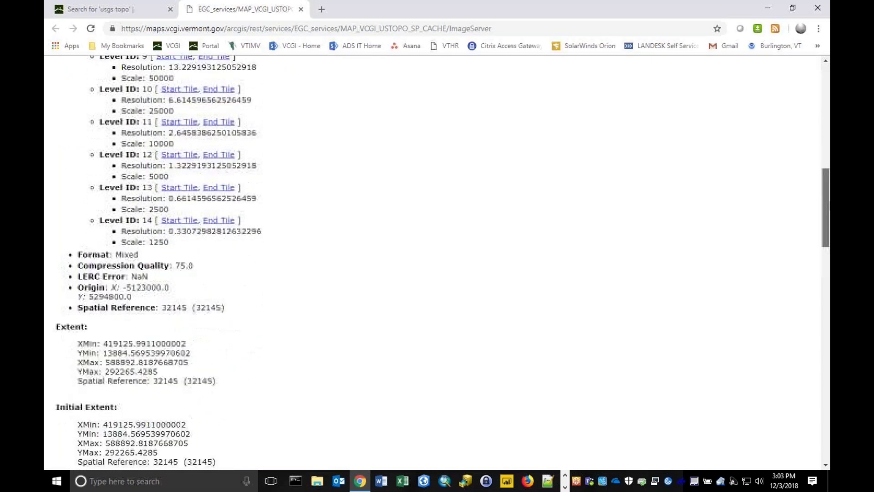
pyautogui.scroll(3, 653, 204)
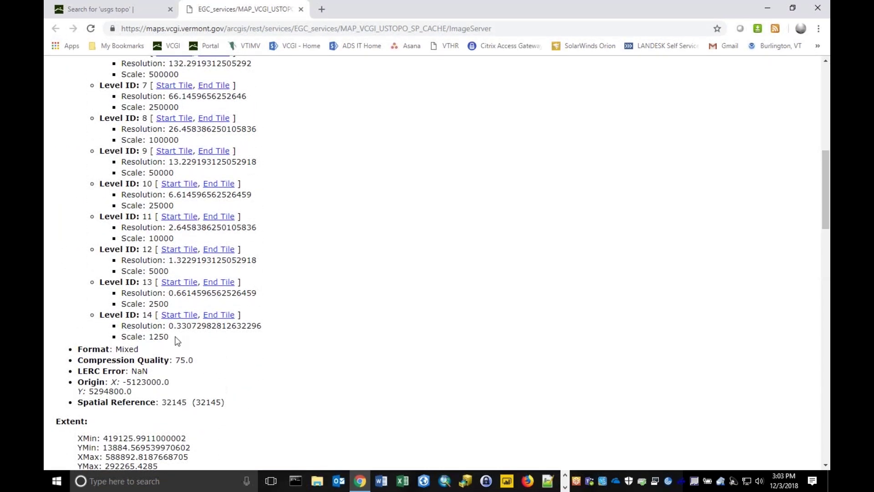
pyautogui.moveTo(175, 338); pyautogui.dragTo(121, 337)
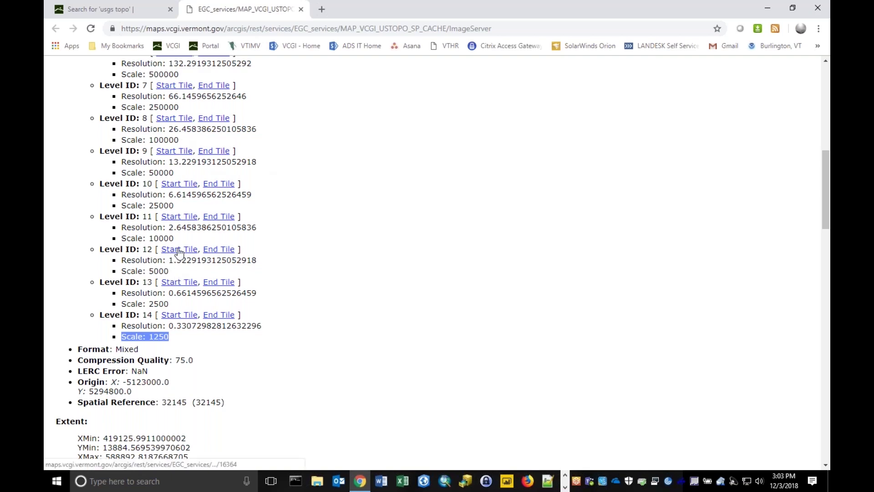
pyautogui.moveTo(171, 271); pyautogui.dragTo(124, 269)
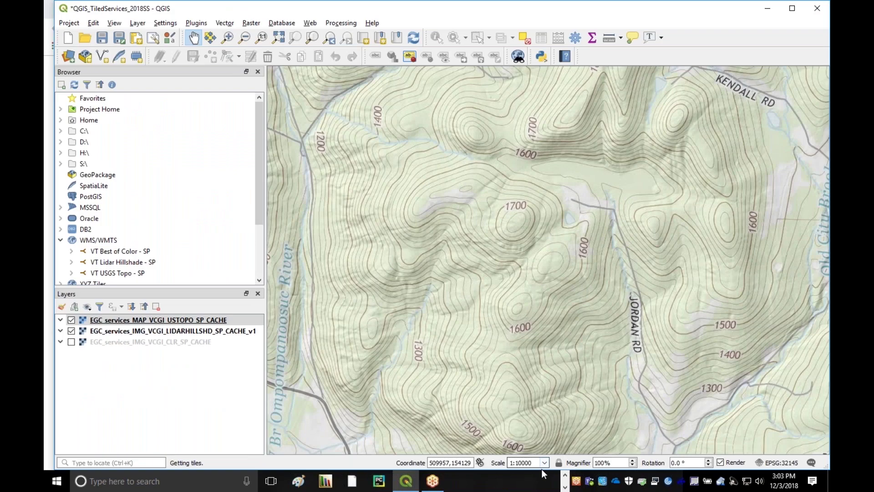
# Step: Switch to QGIS, set the map scale to 1:5000, and look over the area from Jordan Rd to Pennock Rd
pyautogui.click(545, 463)
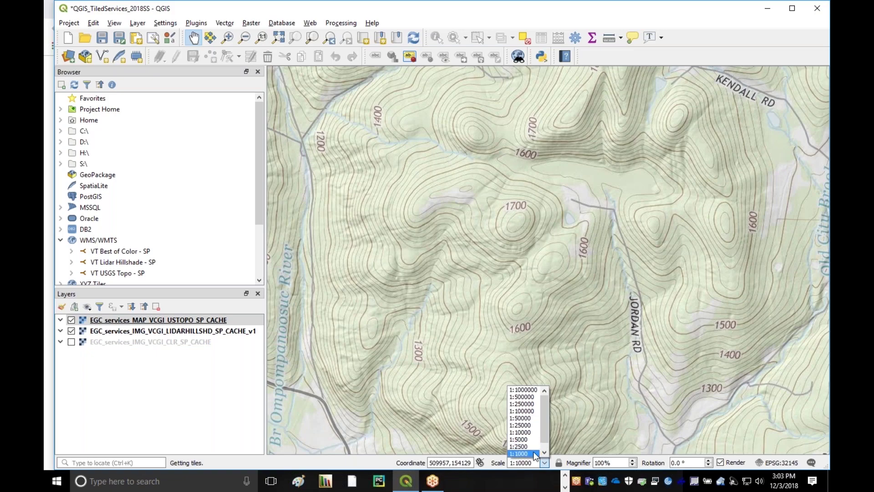
pyautogui.click(519, 439)
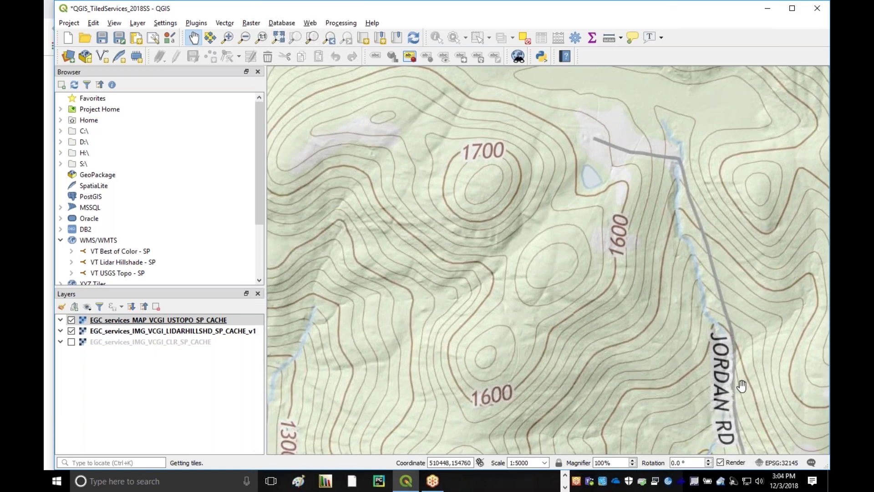
pyautogui.moveTo(737, 388); pyautogui.dragTo(576, 226)
pyautogui.moveTo(698, 341); pyautogui.dragTo(508, 318)
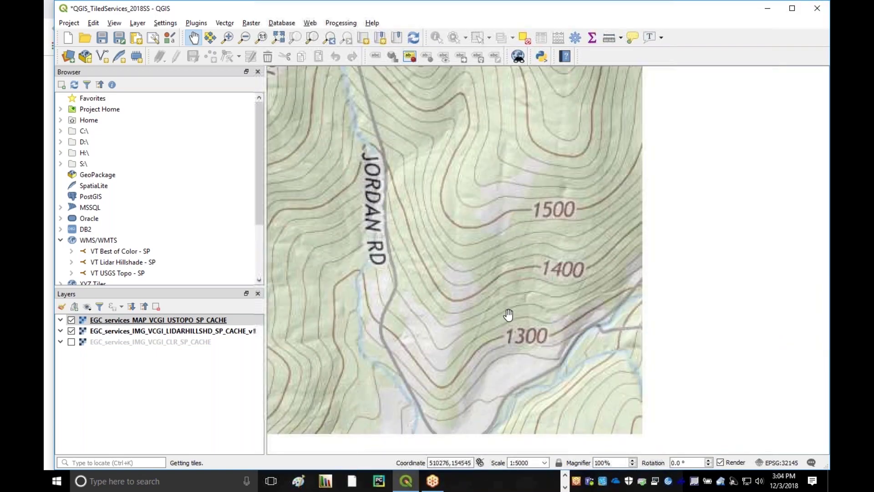
pyautogui.moveTo(669, 353); pyautogui.dragTo(483, 232)
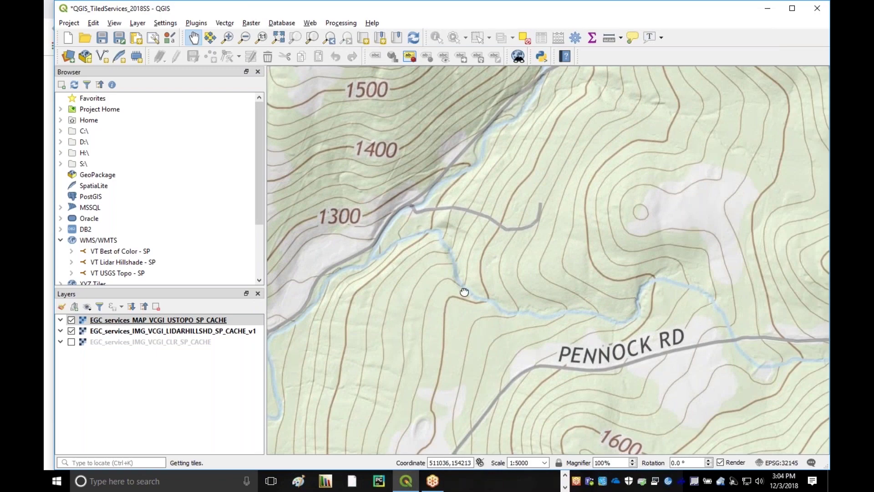
pyautogui.moveTo(463, 288); pyautogui.dragTo(571, 205)
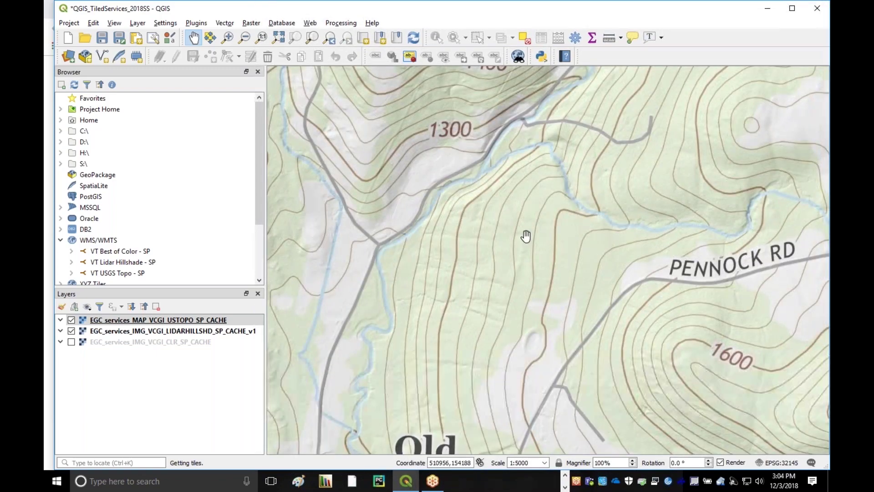
# Step: Set the map scale to the non-cached value 1:3000 and look over the rendering around Pennock Rd and the hill southeast of it
pyautogui.click(520, 463)
pyautogui.press('BackSpace')
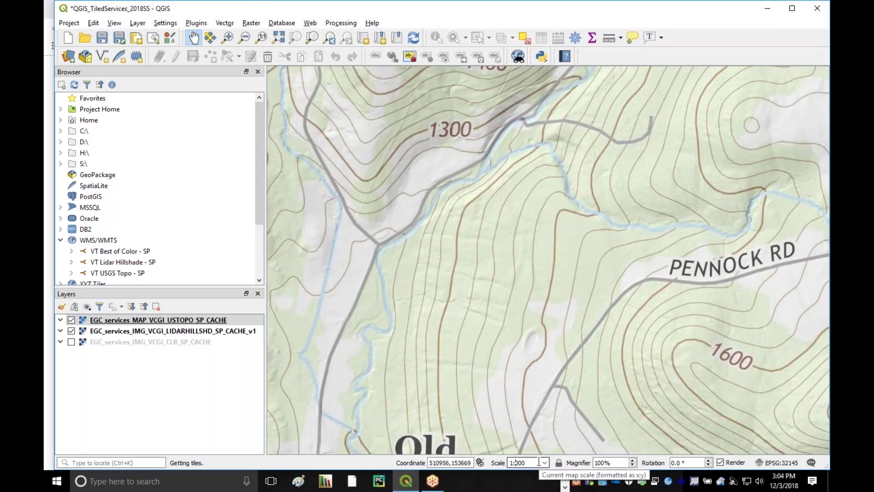
pyautogui.write('3')
pyautogui.press('Return')
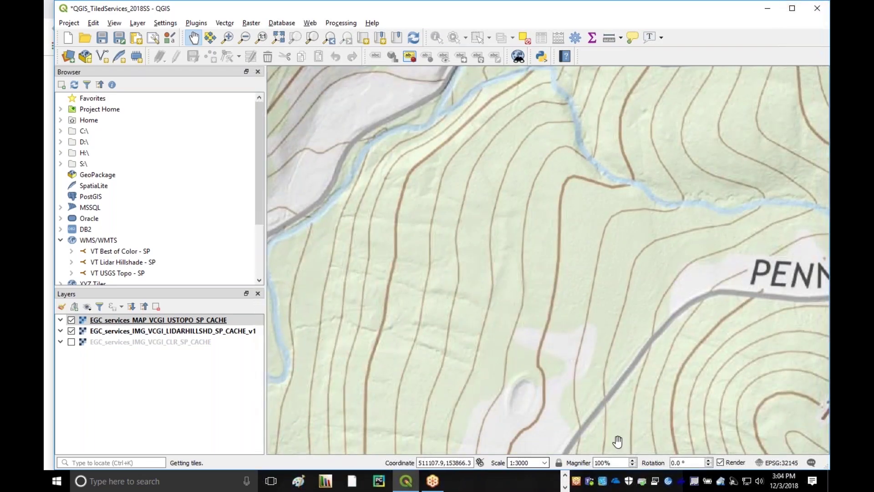
pyautogui.moveTo(718, 396); pyautogui.dragTo(476, 319)
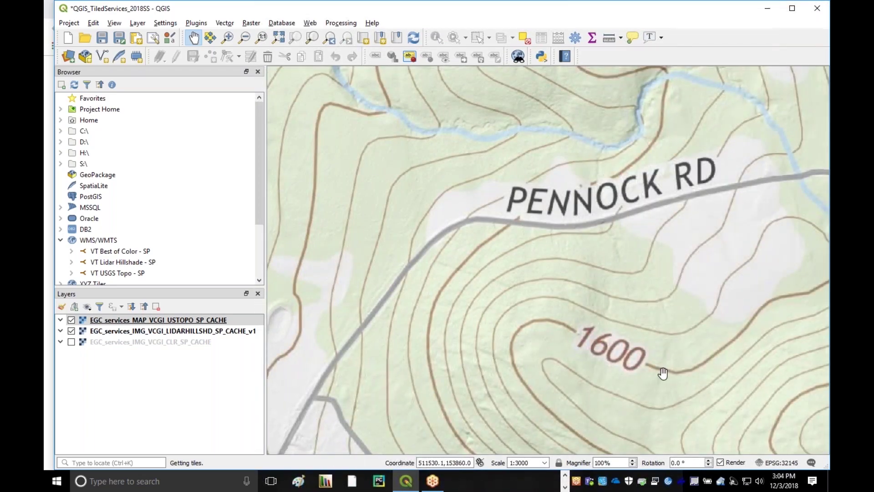
pyautogui.moveTo(664, 374); pyautogui.dragTo(453, 266)
pyautogui.moveTo(599, 293); pyautogui.dragTo(479, 214)
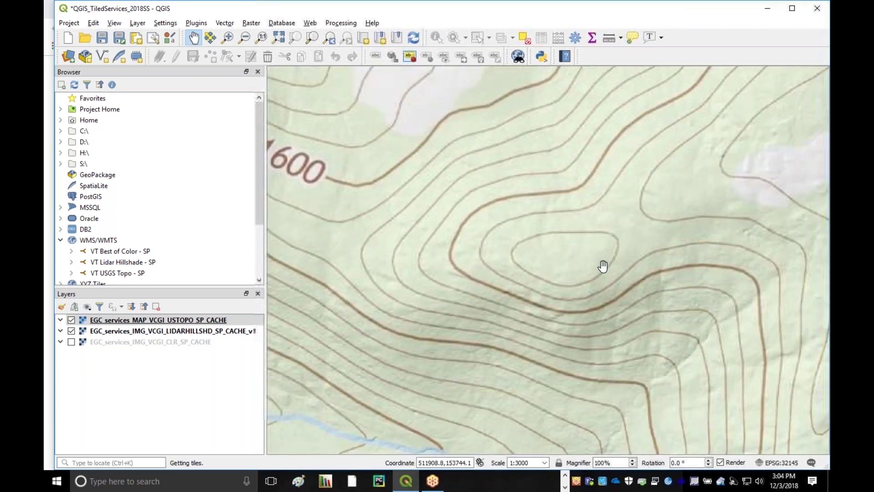
pyautogui.moveTo(674, 222); pyautogui.dragTo(444, 261)
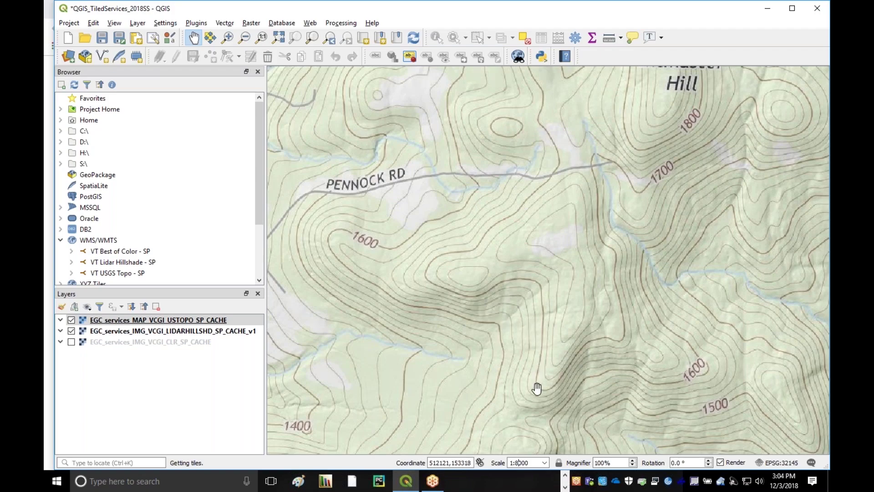
# Step: Set the map scale to the cached value 1:10000
pyautogui.press('BackSpace')
pyautogui.write('1')
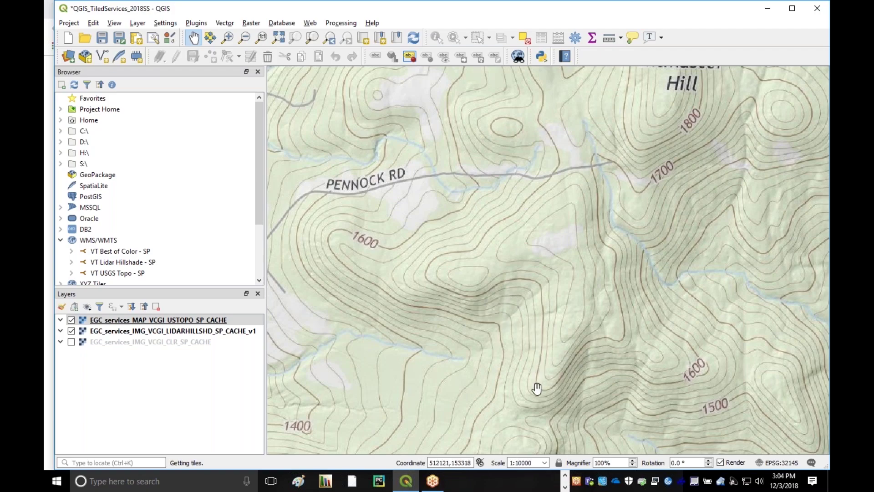